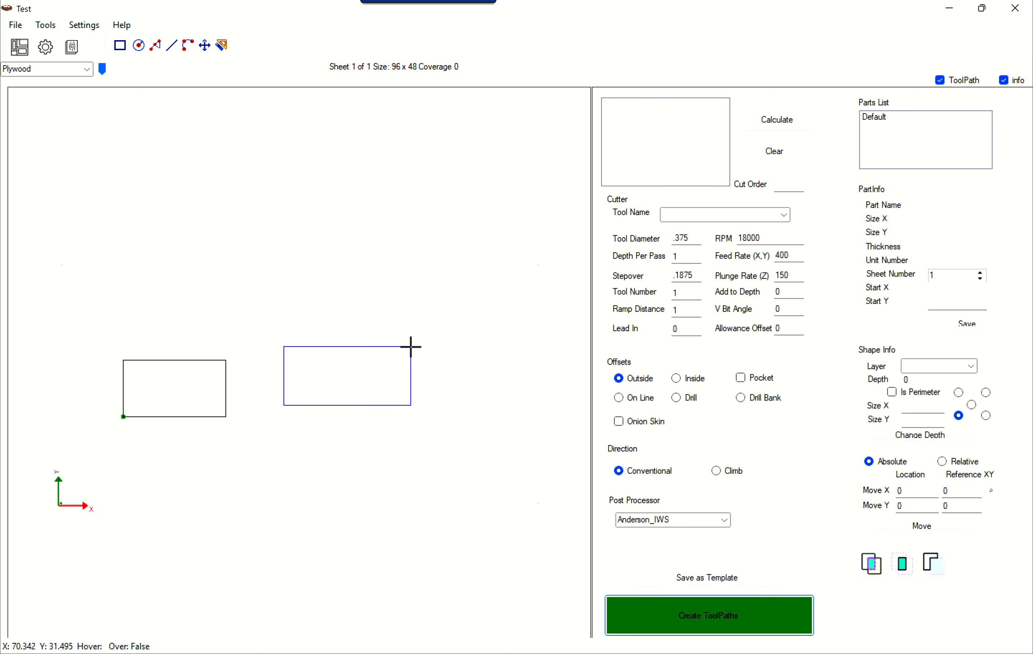
- Draw a second rectangle about 25.5 by 11.8 to the right of the existing one, and highlight each listed part in turn
left_click(410, 346)
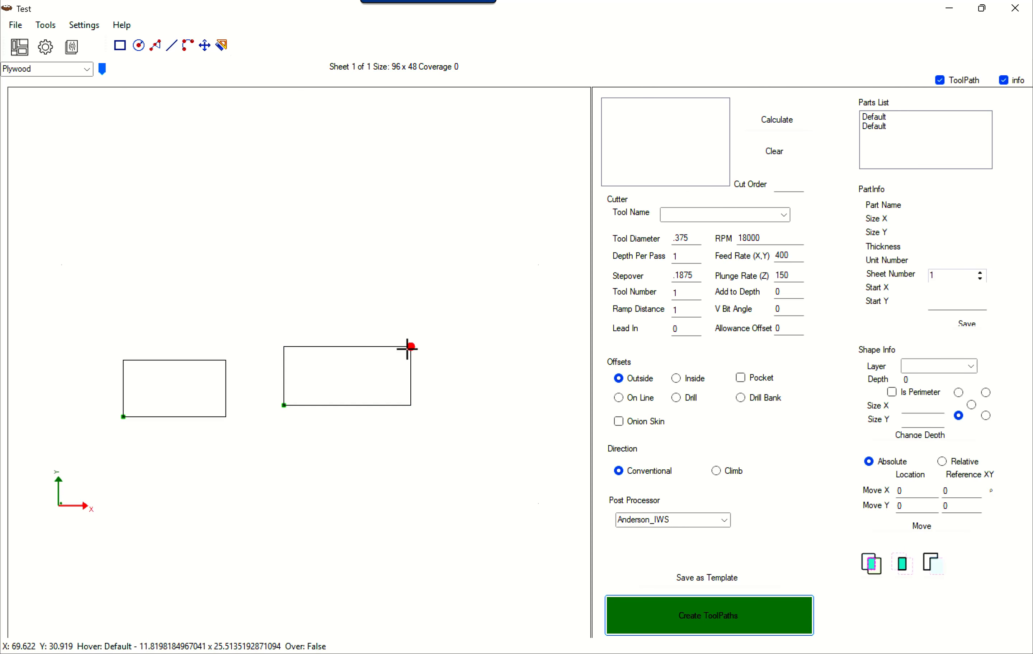
left_click(875, 118)
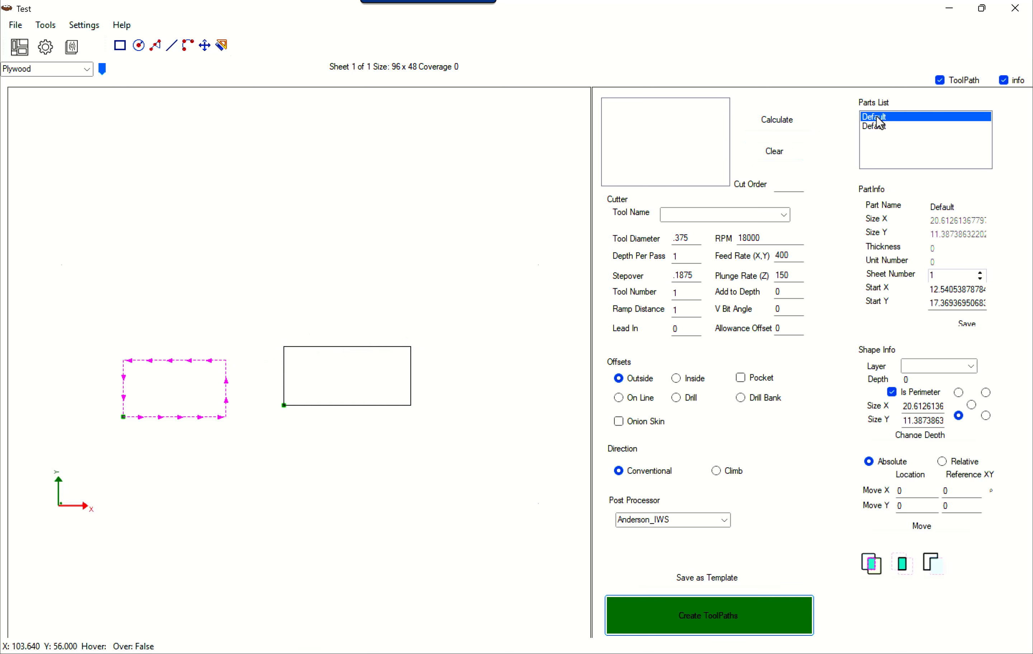
left_click(874, 127)
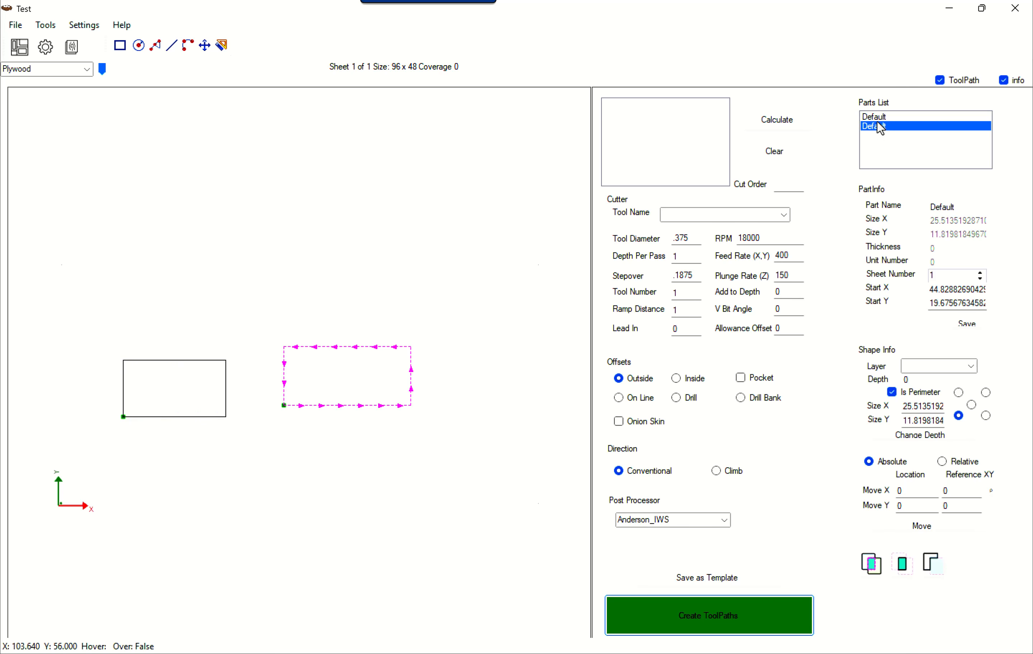
- Draw a small rectangle inside each of the two parts, the one in the first part about 6.6 by 3.3
left_click(876, 118)
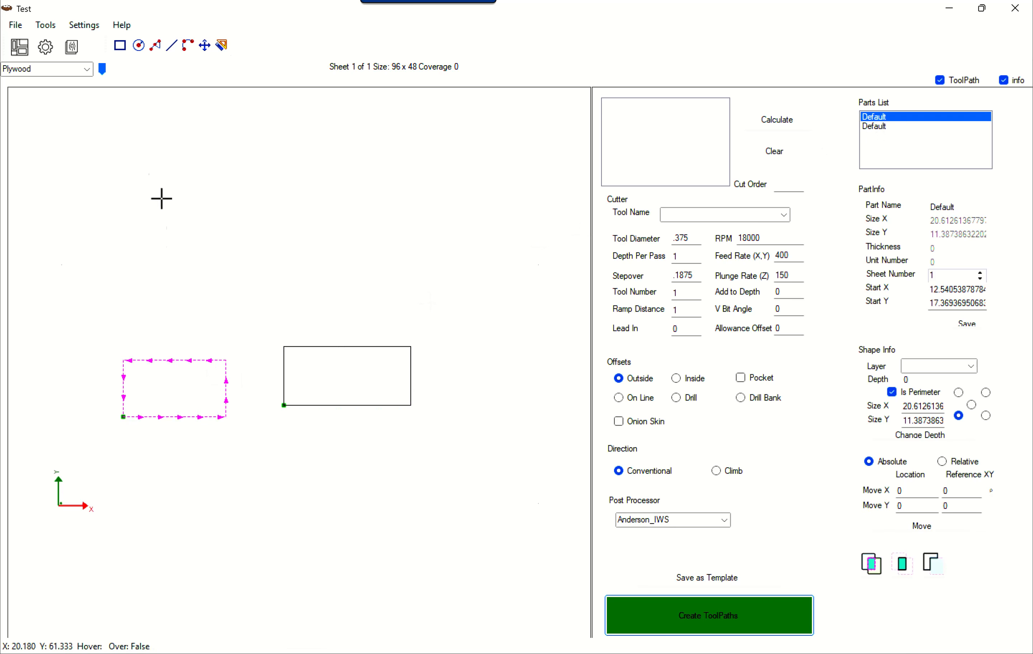
left_click_drag(150, 404, 183, 387)
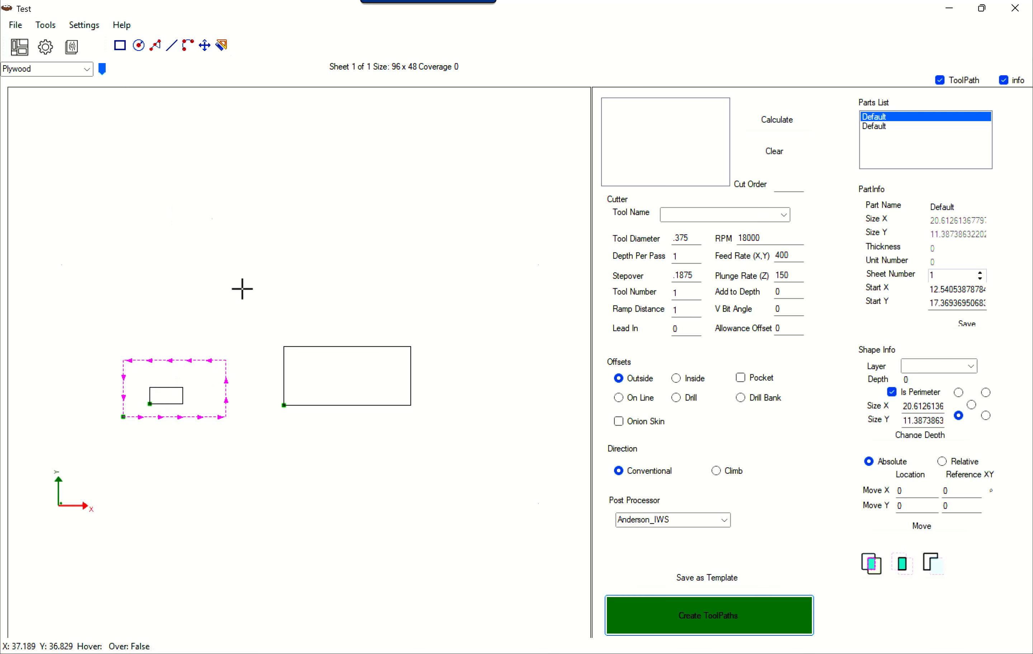
left_click_drag(323, 389, 355, 369)
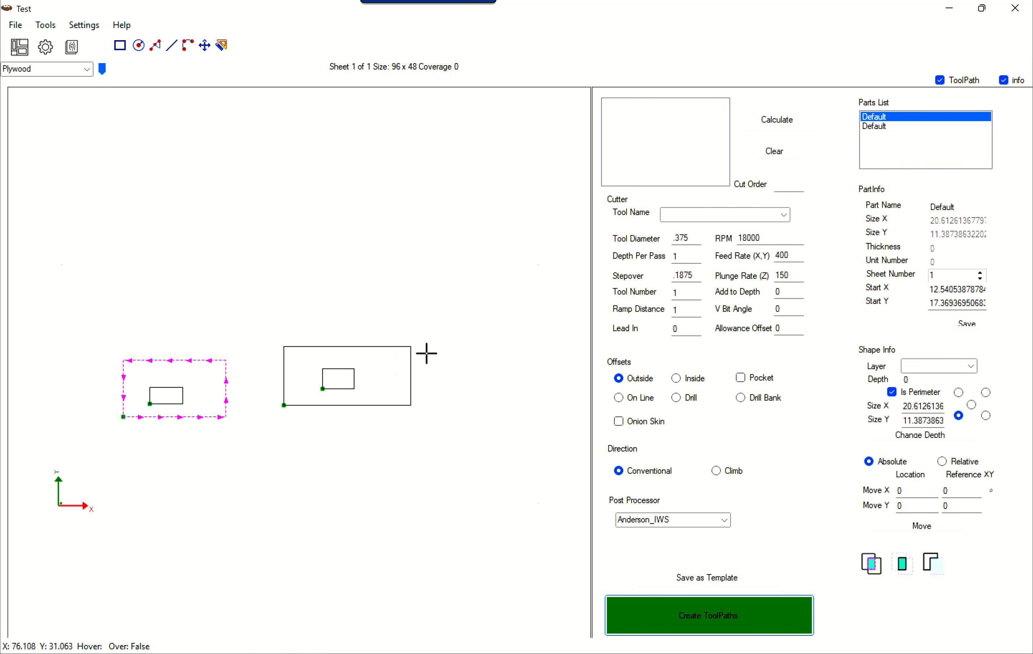
- Highlight each part together with its inner rectangle, clear the selection, and pick the parts again directly on the sheet
left_click(876, 125)
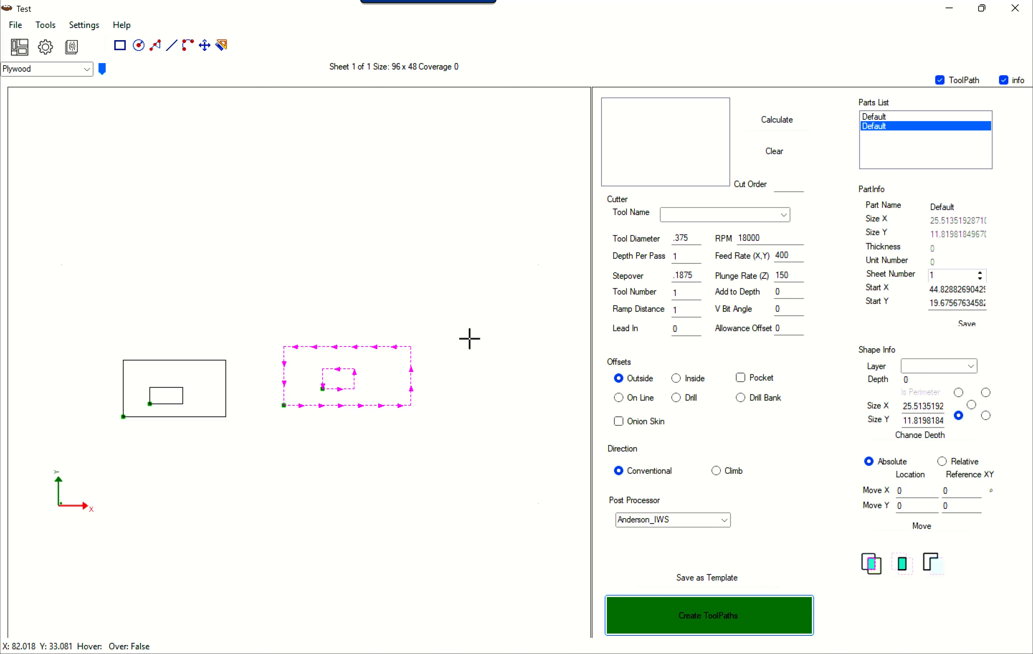
left_click(882, 116)
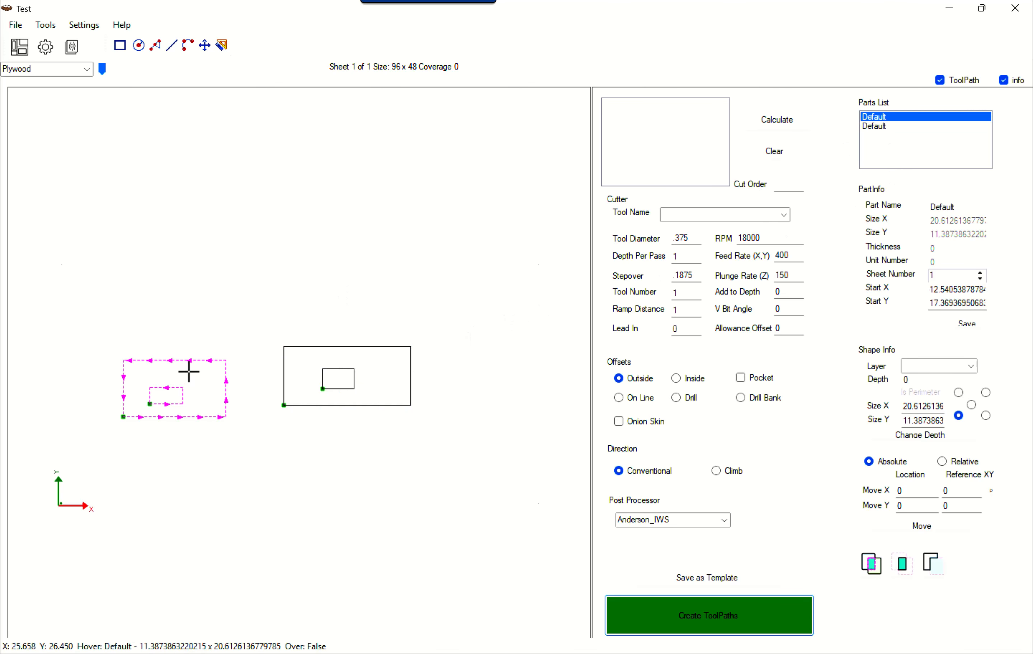
left_click(205, 337)
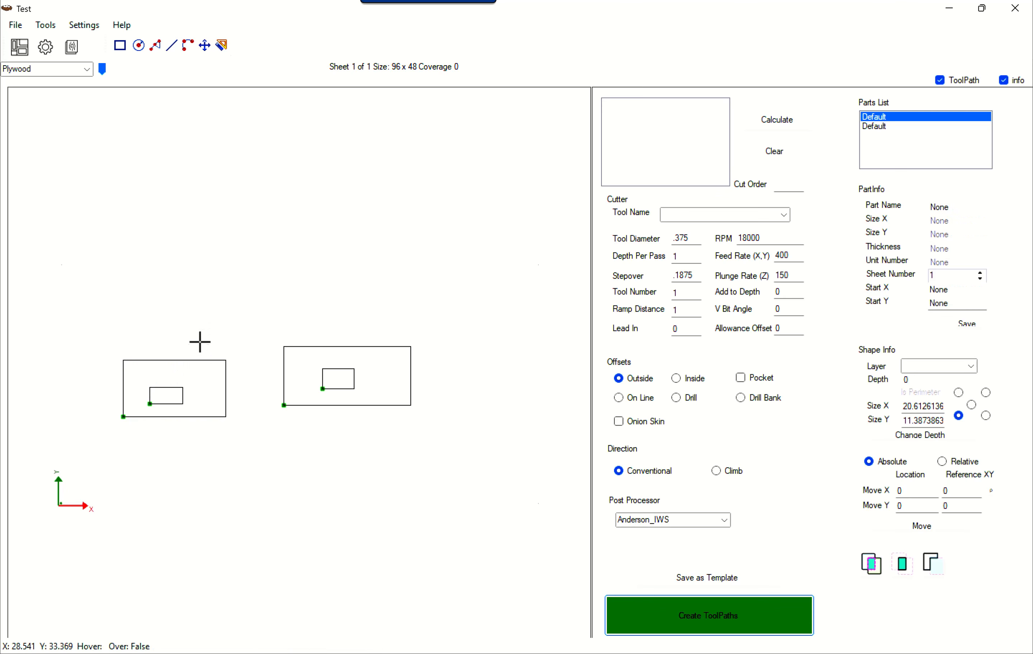
left_click(196, 375)
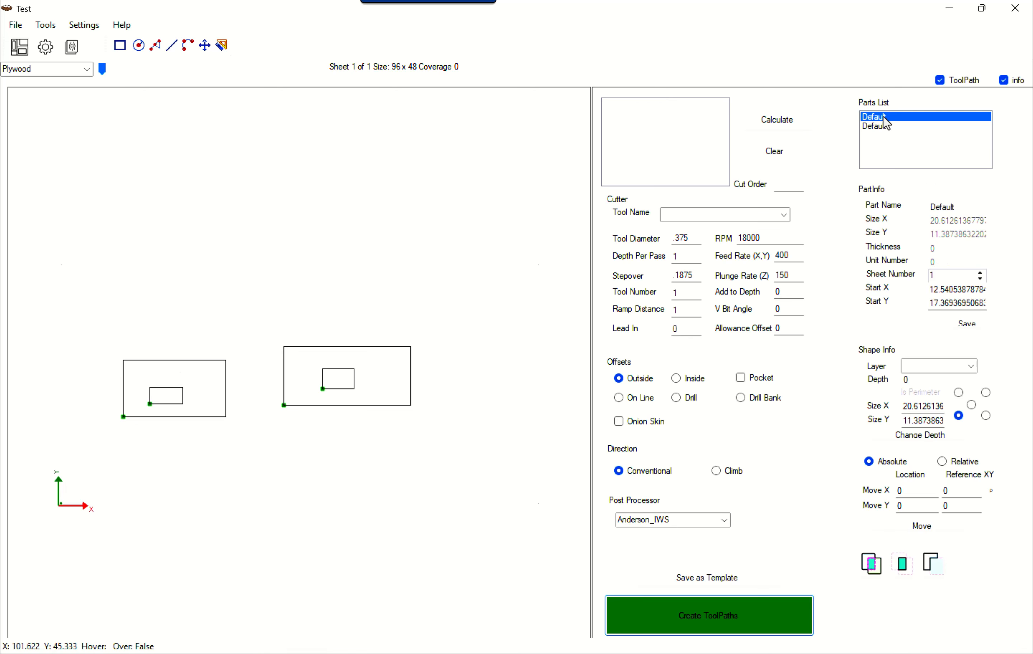
left_click(369, 376)
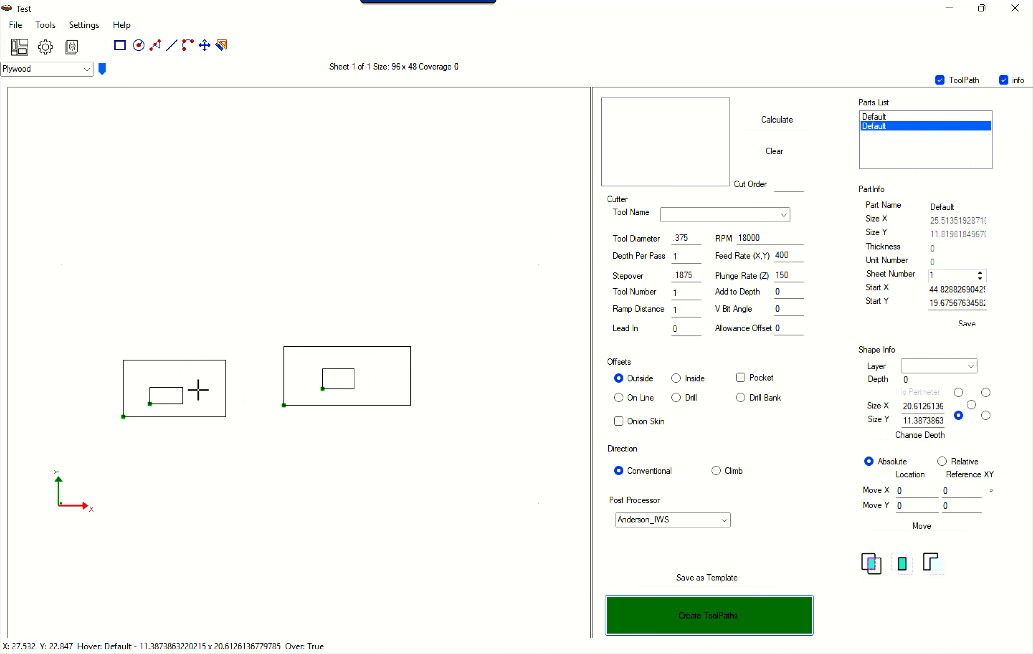
- Move the first part with its inner rectangle up the sheet to about X 13.8, Y 30.9
left_click(199, 390)
left_click(195, 393)
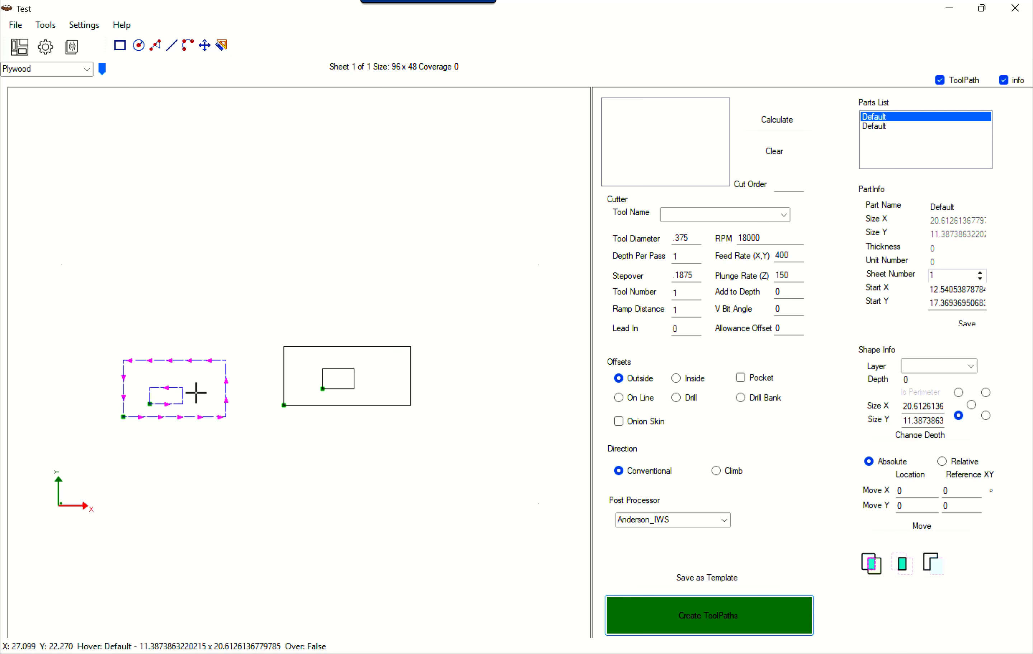
left_click(184, 404)
left_click(189, 337)
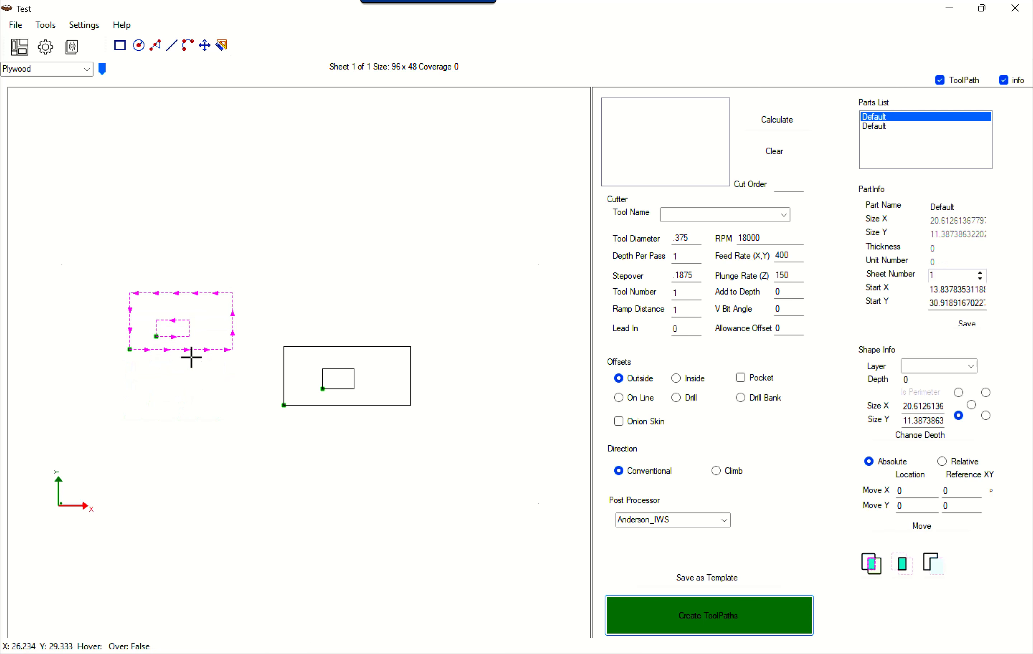
- Move the whole first part back down beside the second part, to about X 17.3, Y 16.6
left_click(189, 341)
left_click_drag(189, 340, 182, 404)
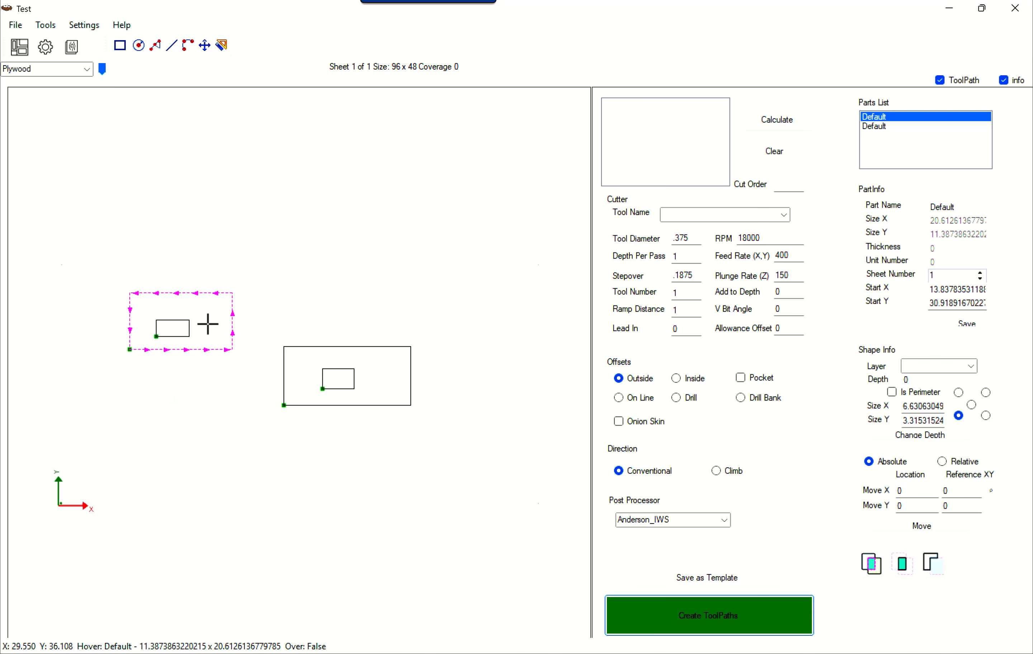
left_click(207, 323)
left_click(203, 326)
left_click_drag(204, 321, 200, 341)
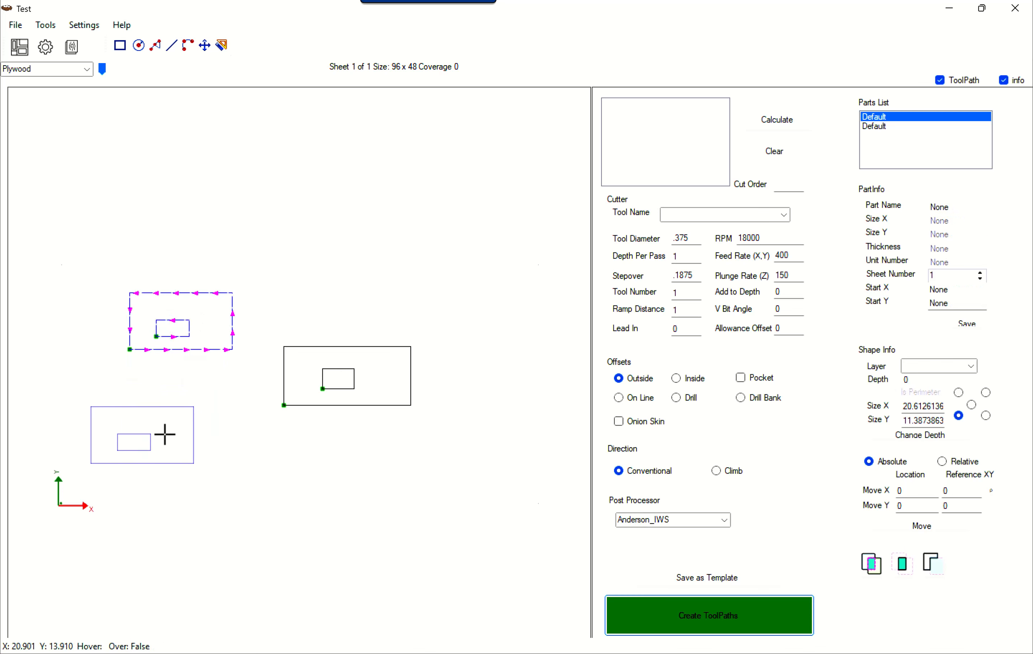
left_click(219, 396)
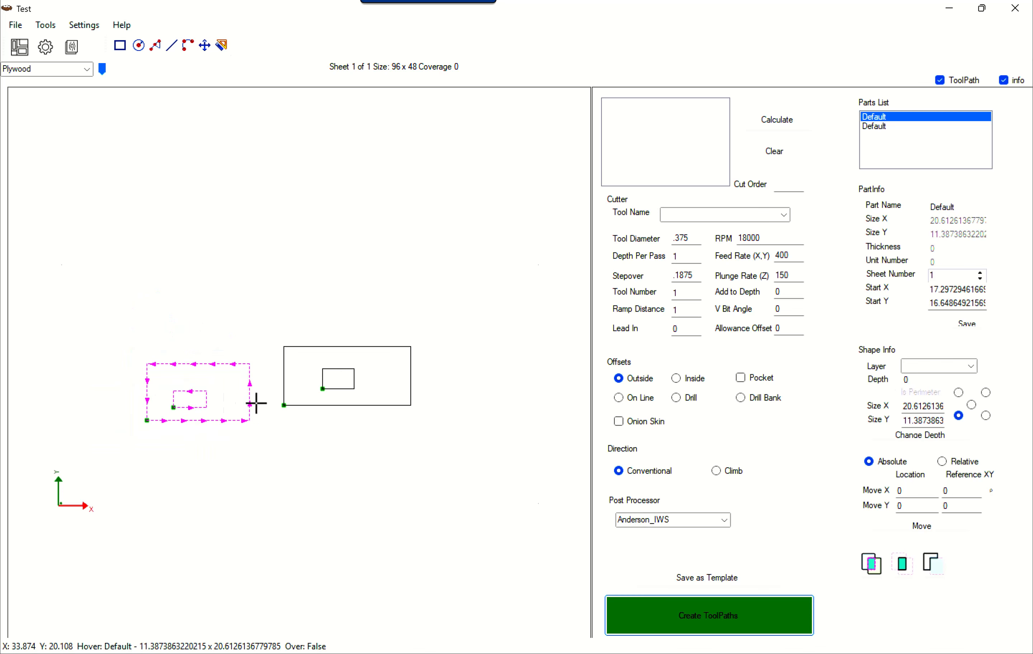
- Move the second part just below the first part's lower right corner, to about X 35.7, Y 4.3, and deselect it
left_click(384, 385)
left_click_drag(384, 385, 327, 464)
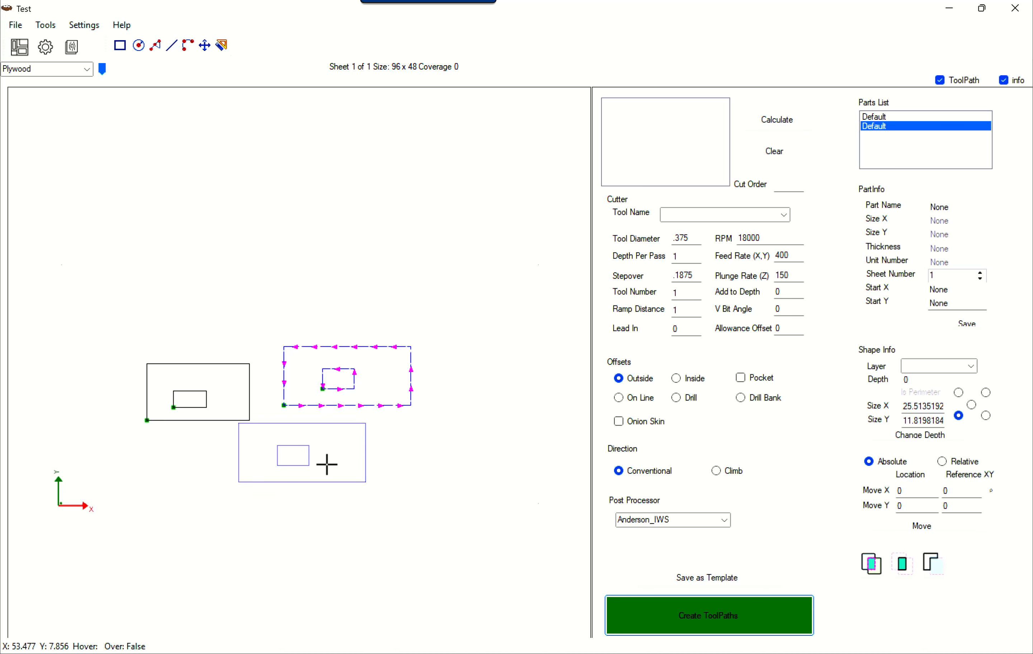
scroll(253, 434, "up", 3)
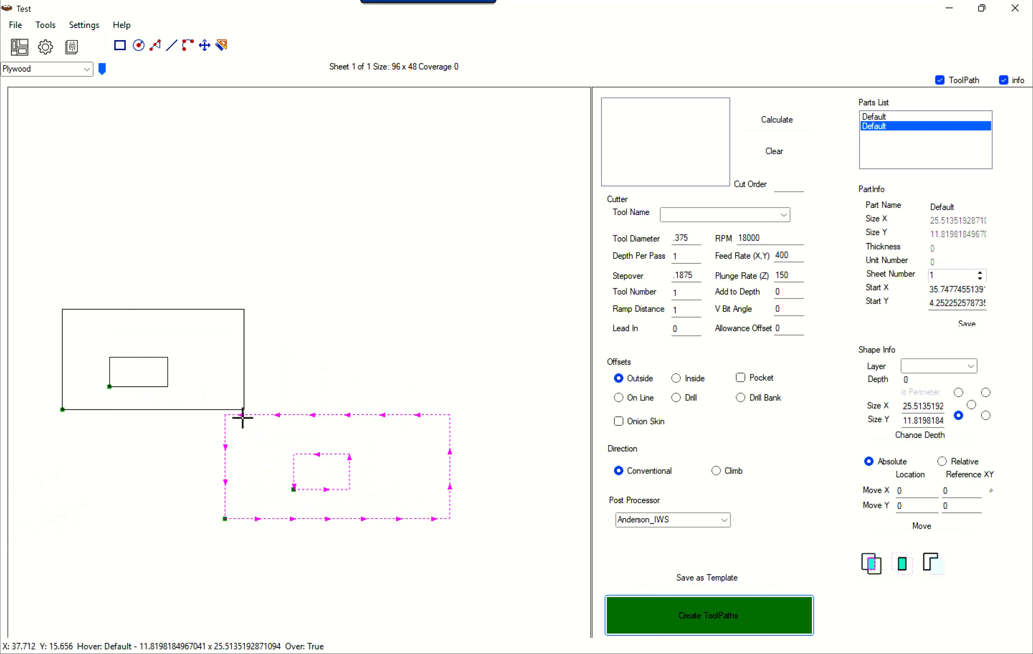
scroll(335, 362, "down", 2)
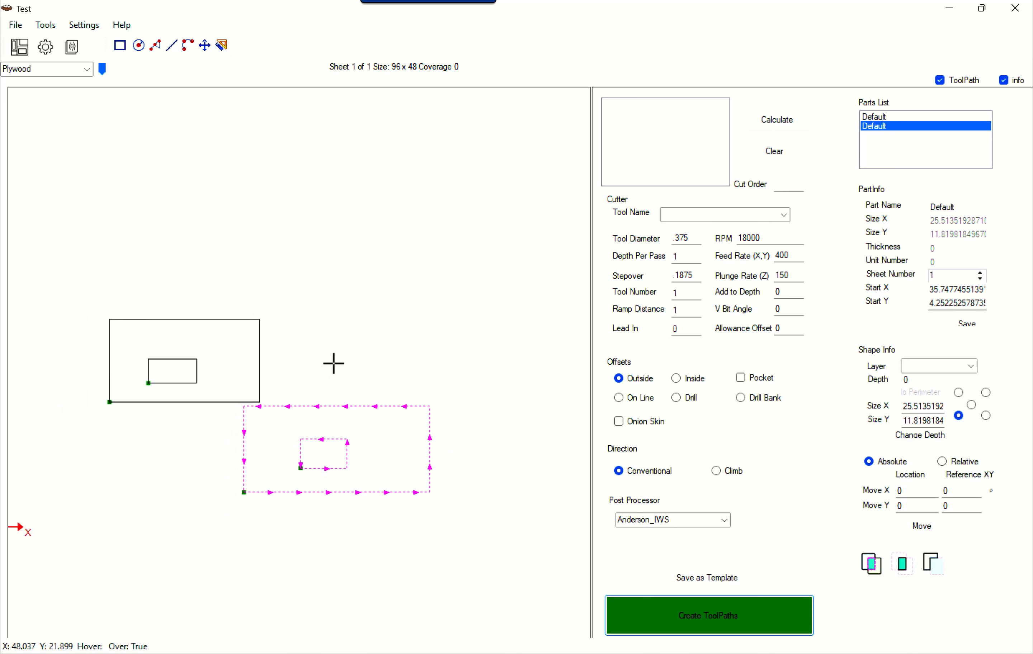
left_click(339, 343)
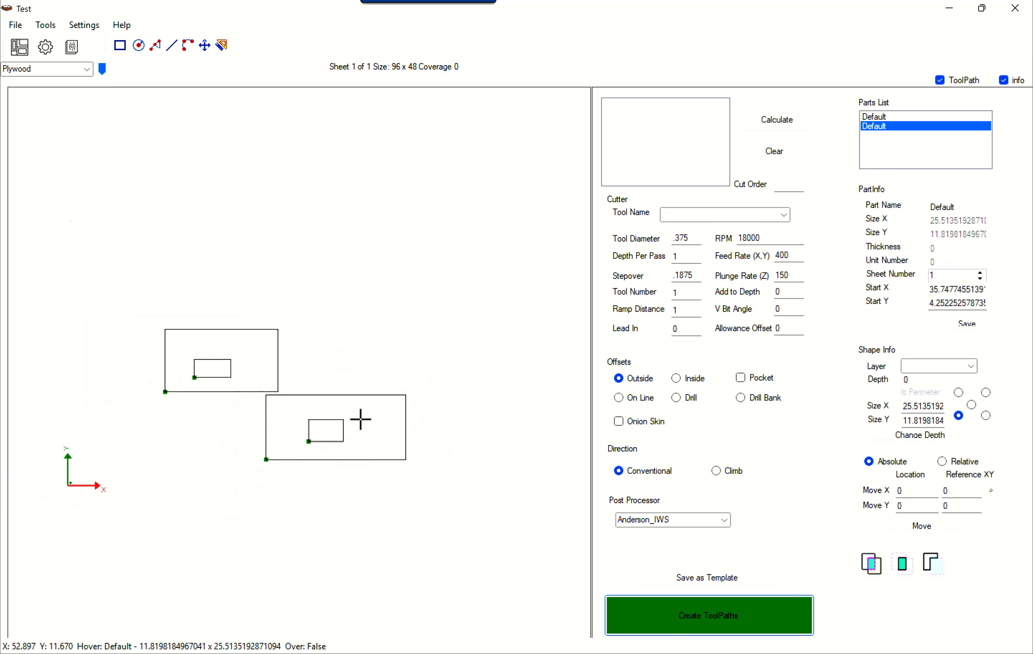
- Move the second part up and to the right, clear of the first part, and select the first part
left_click_drag(360, 419, 445, 312)
left_click(294, 288)
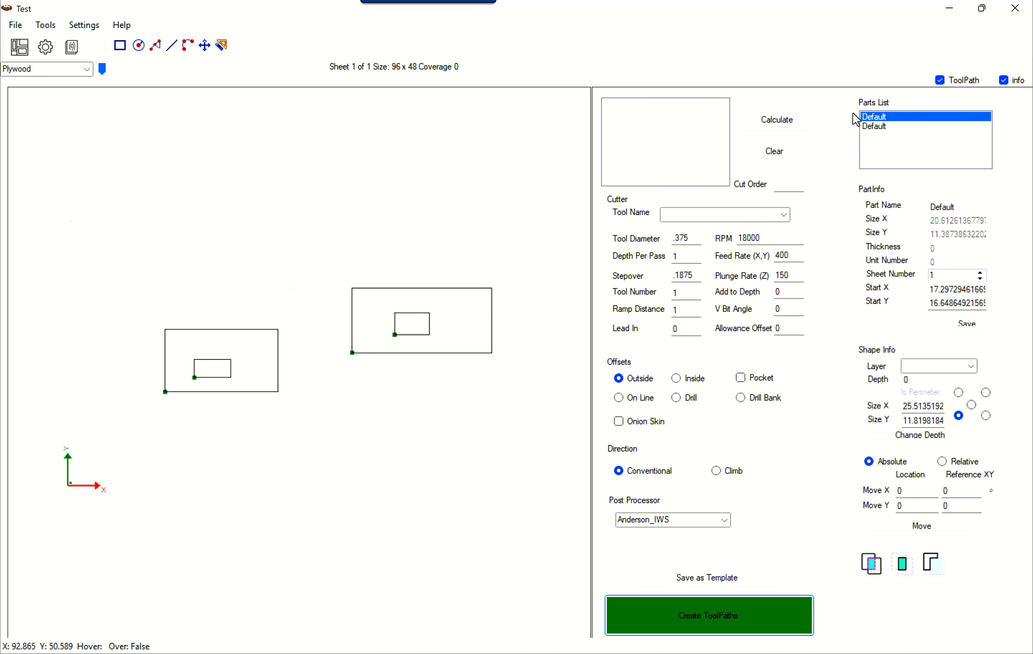
left_click(874, 117)
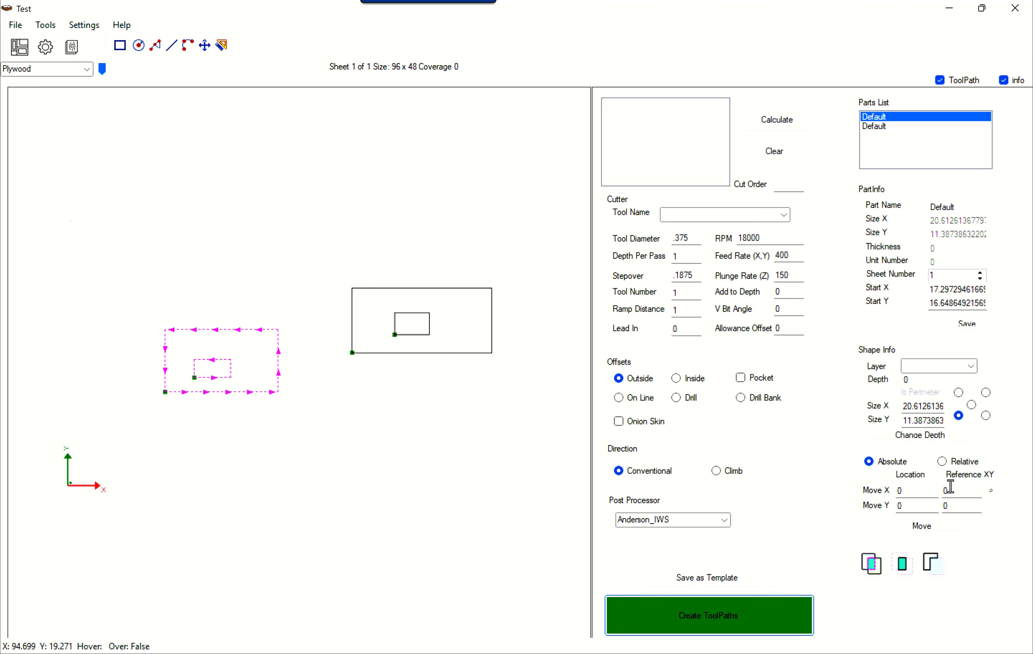
left_click(904, 491)
left_click(901, 506)
left_click(946, 504)
left_click(956, 493)
left_click(953, 503)
left_click(904, 491)
left_click_drag(909, 503, 891, 504)
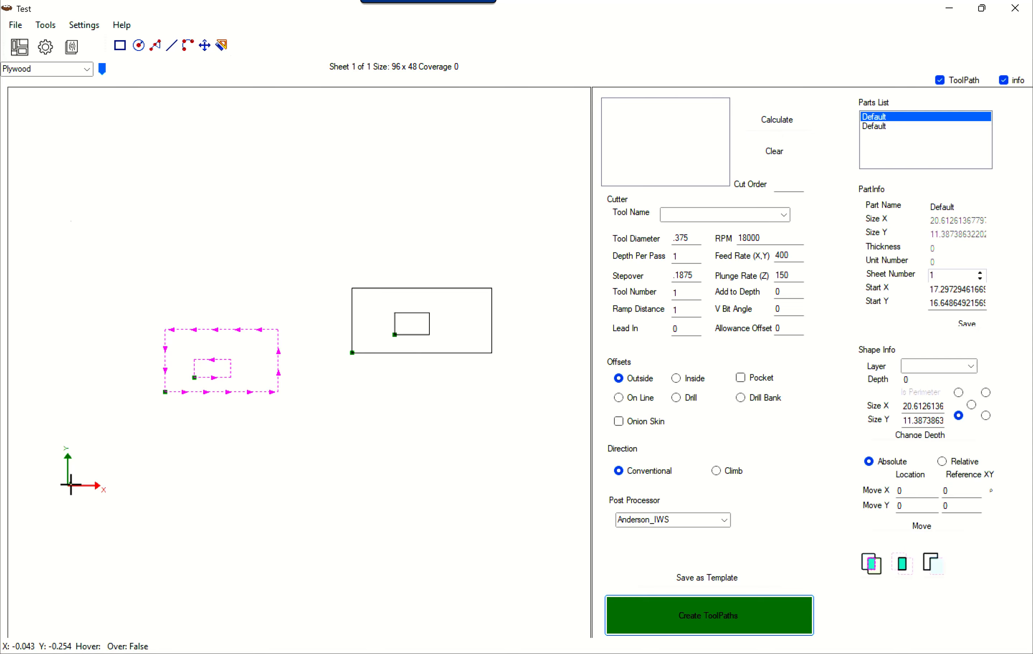
- Move the first part to the absolute location X 2, Y 2
left_click(916, 492)
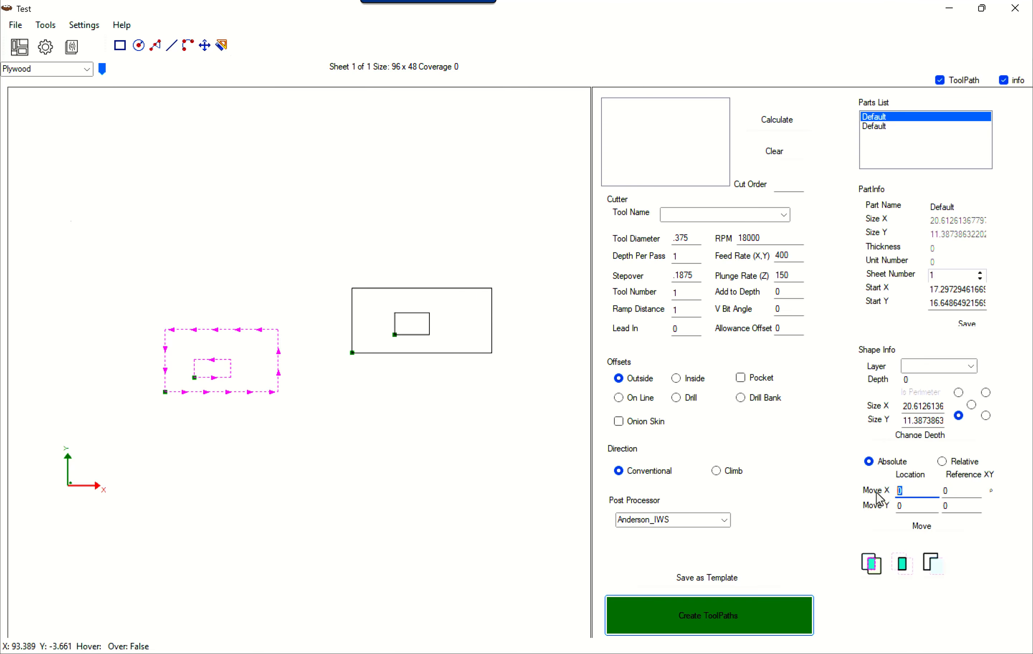
type("2")
key("Tab")
type("2")
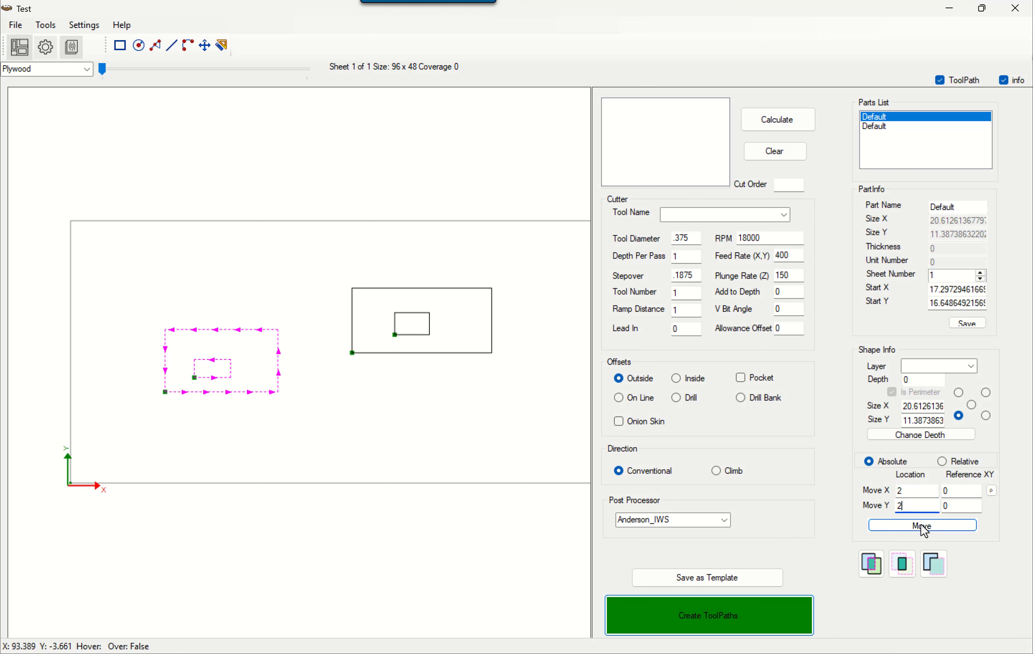
left_click(922, 526)
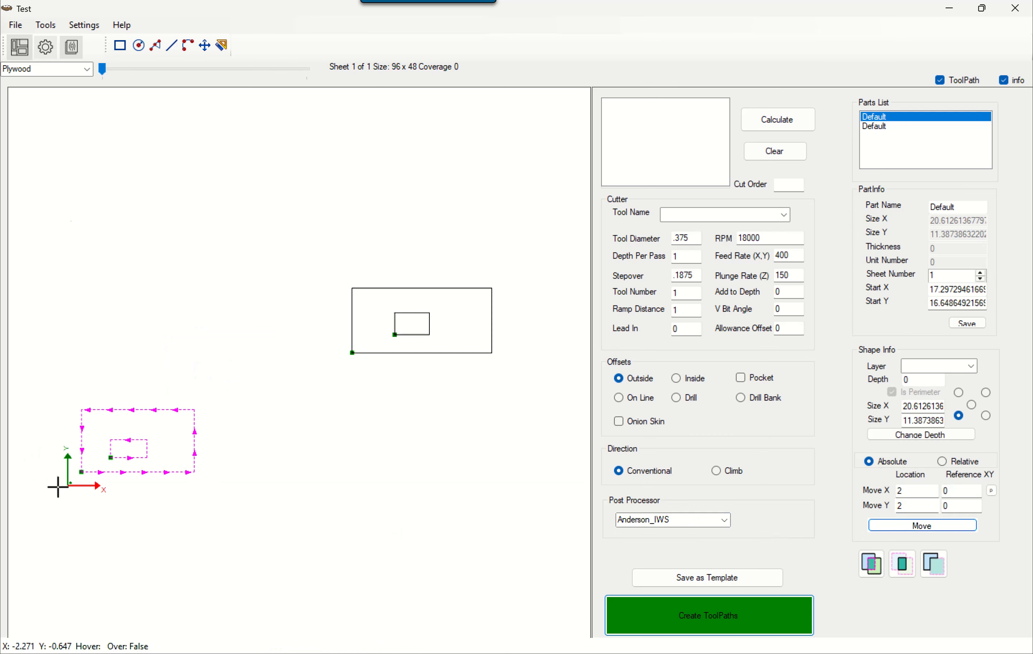
- Move the first part to the absolute location X 4, Y 4, keeping the reference point at 0, 0
scroll(60, 492, "up", 2)
scroll(82, 486, "up", 2)
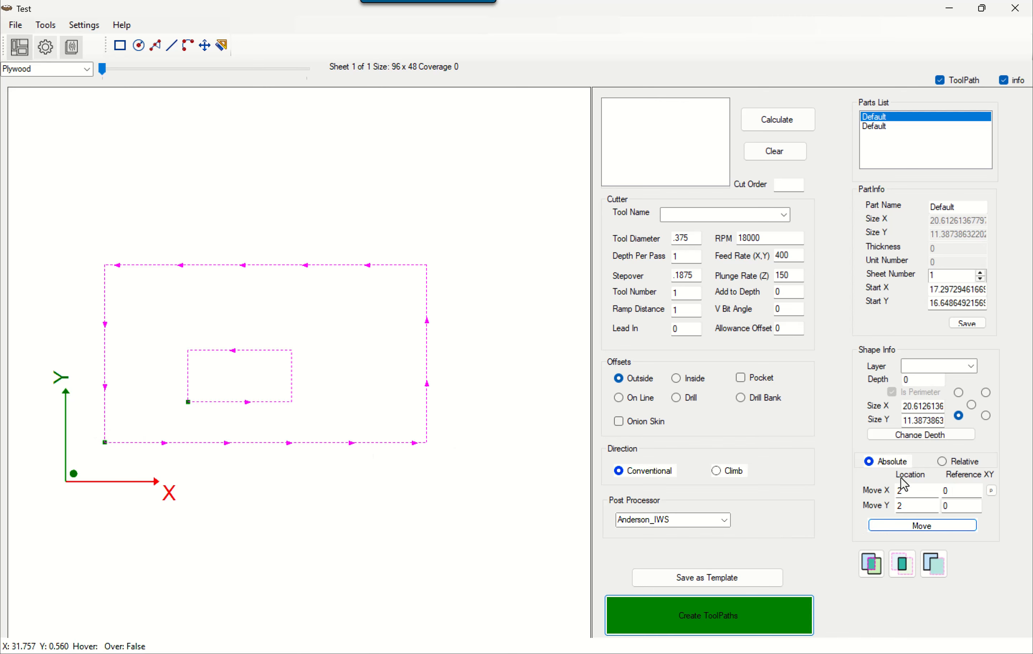
left_click(961, 506)
key("BackSpace")
left_click_drag(919, 493, 887, 506)
type("44")
left_click(911, 526)
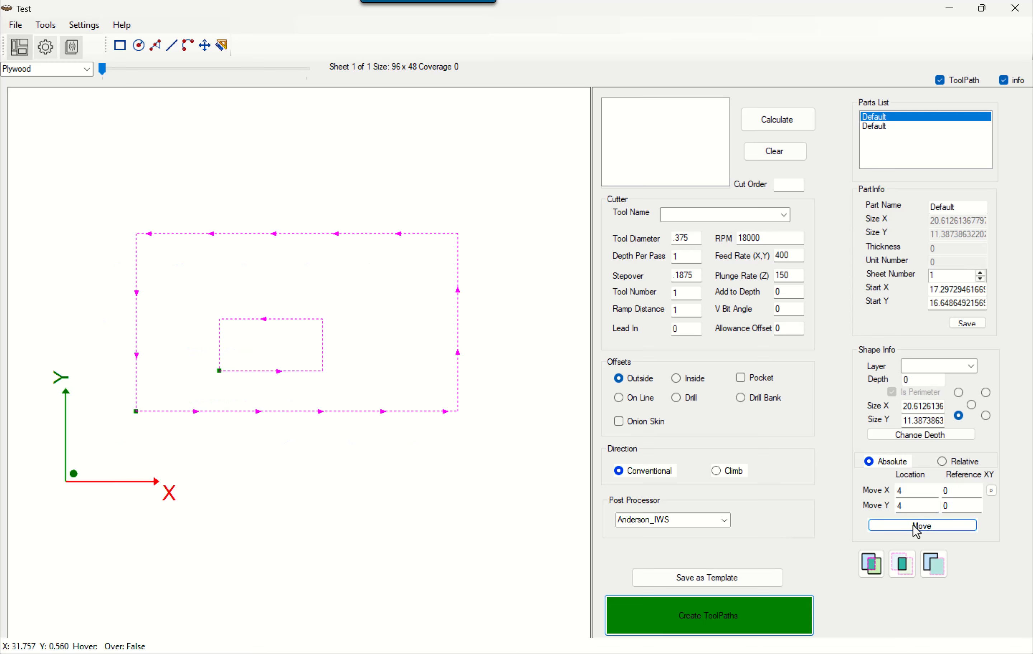
- Move the first part relative to its current position by 1 in X and 0 in Y
left_click(942, 462)
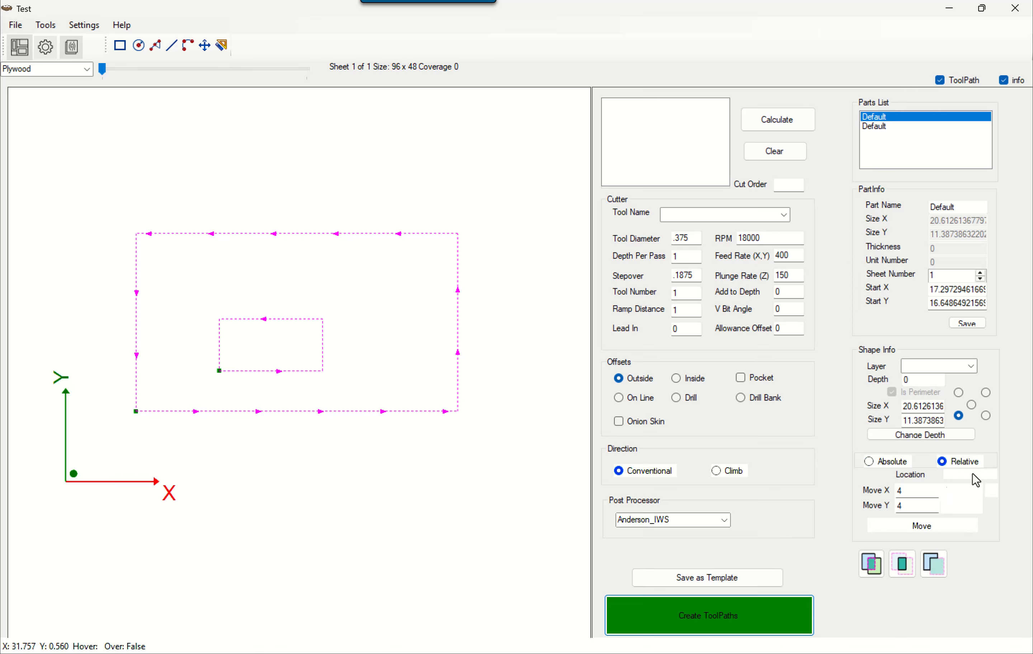
double_click(912, 491)
type("1")
key("Tab")
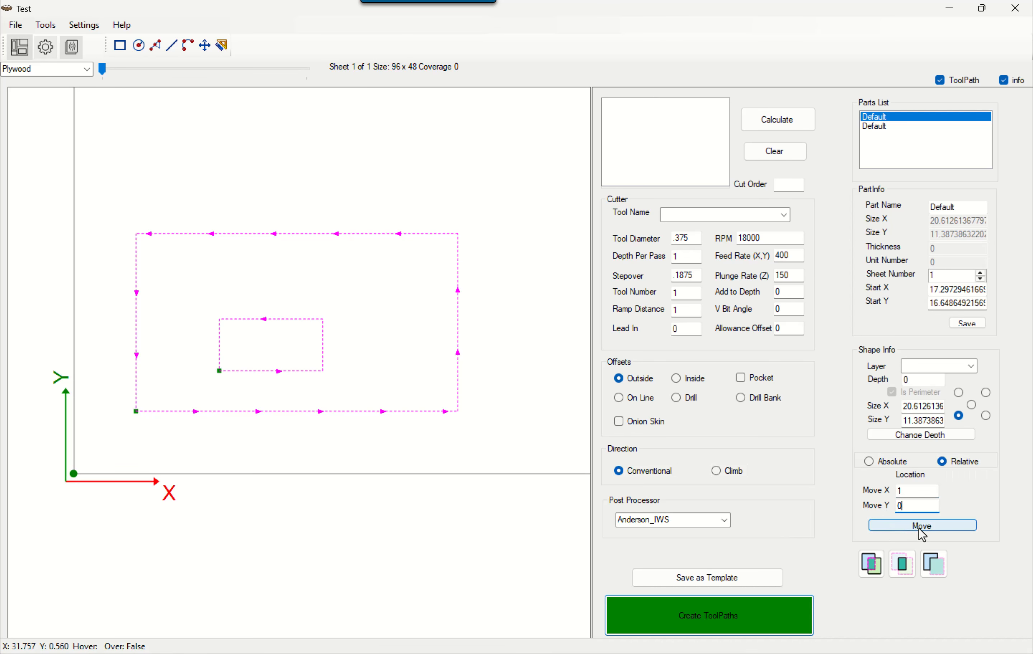
type("0")
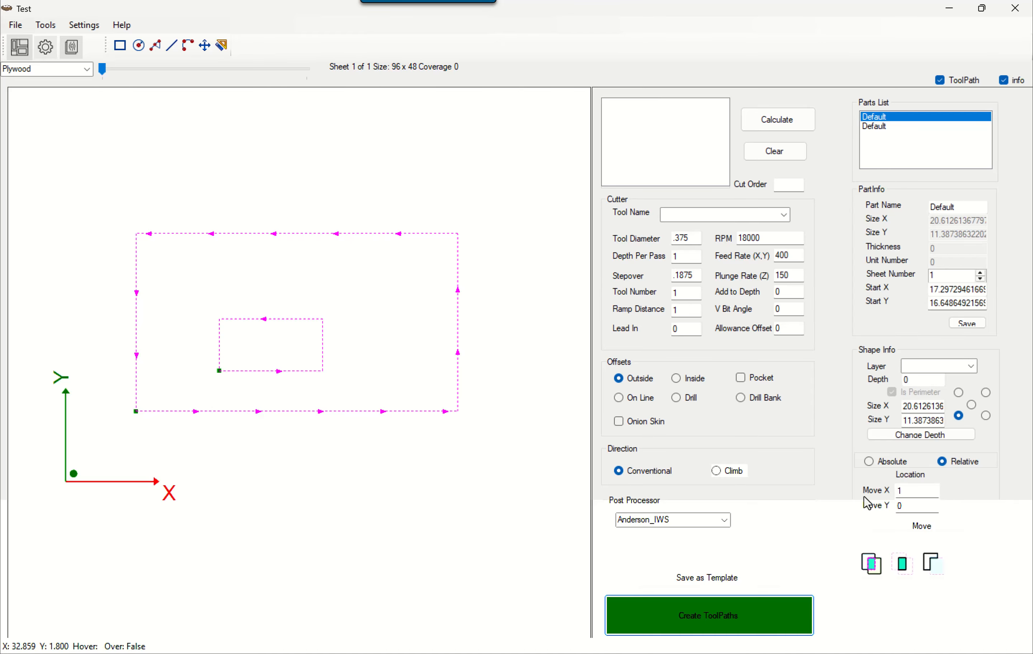
double_click(925, 495)
key("Tab")
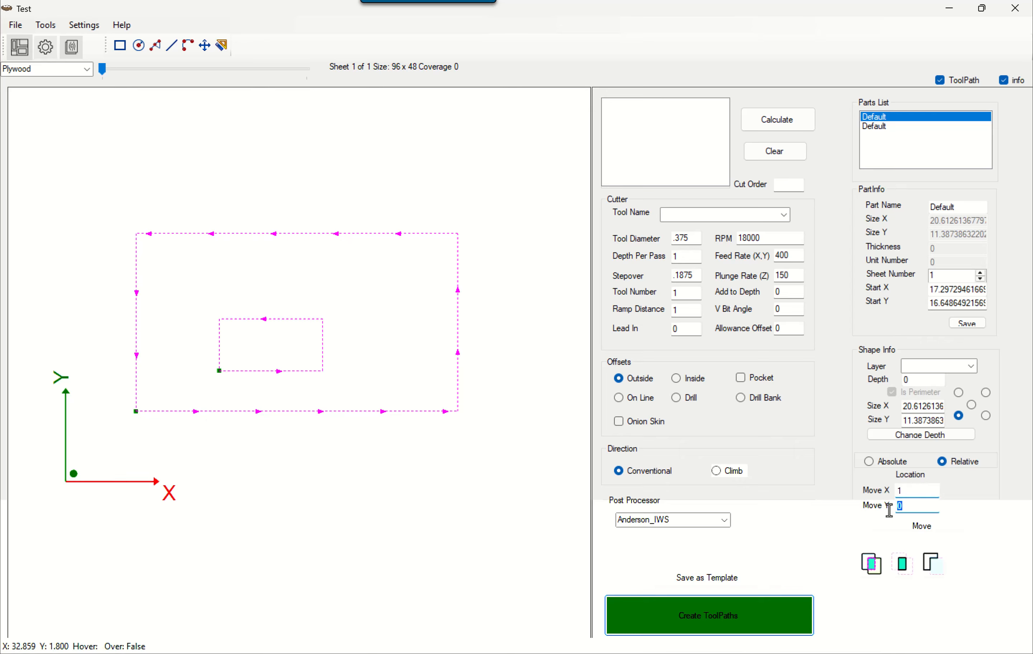
left_click(916, 530)
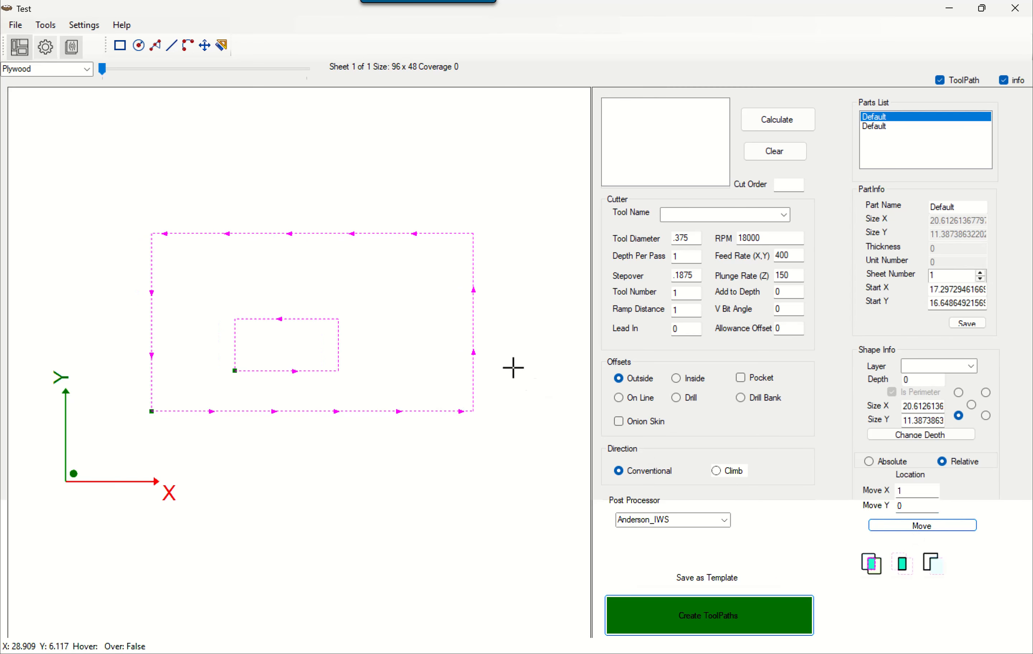
double_click(908, 490)
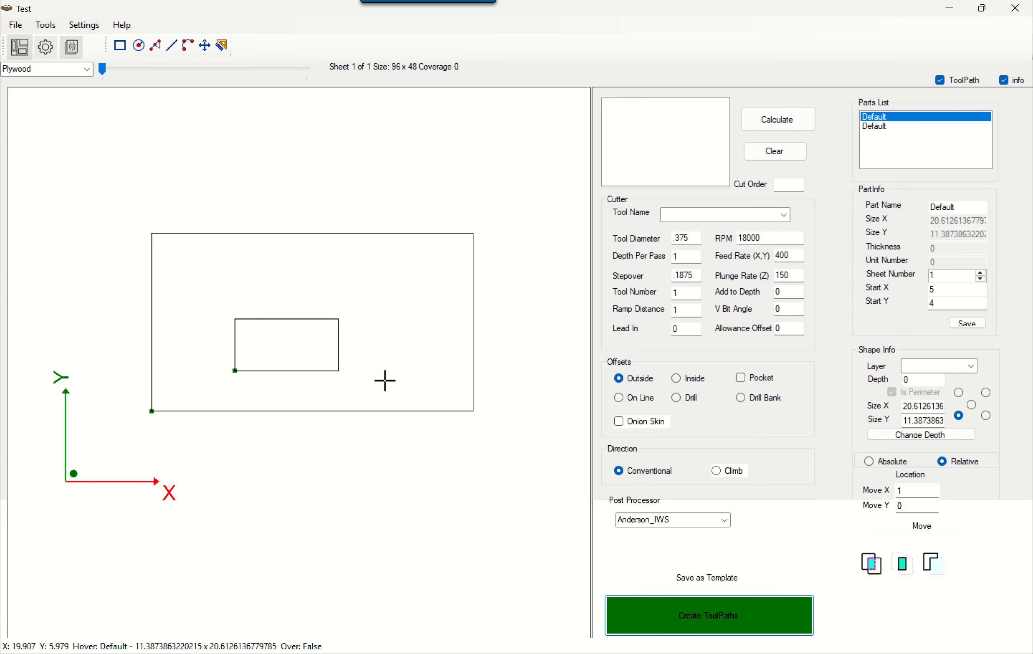
scroll(377, 385, "down", 1)
scroll(377, 386, "down", 1)
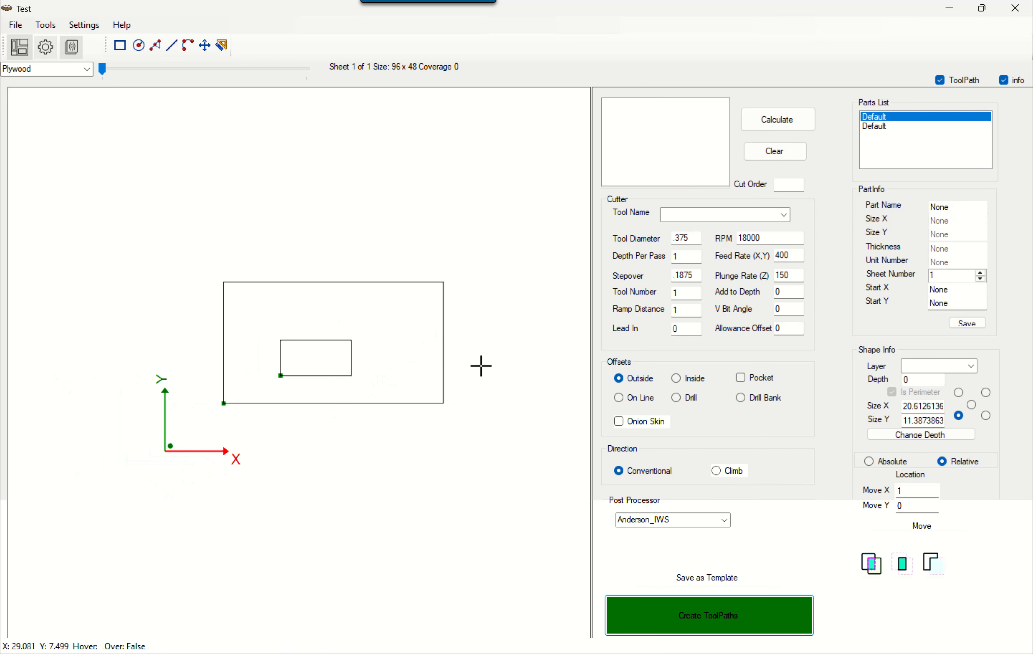
- Move the first part with its inner rectangle up and to the right, to about X 10.04, Y 16.98
left_click_drag(379, 269, 325, 247)
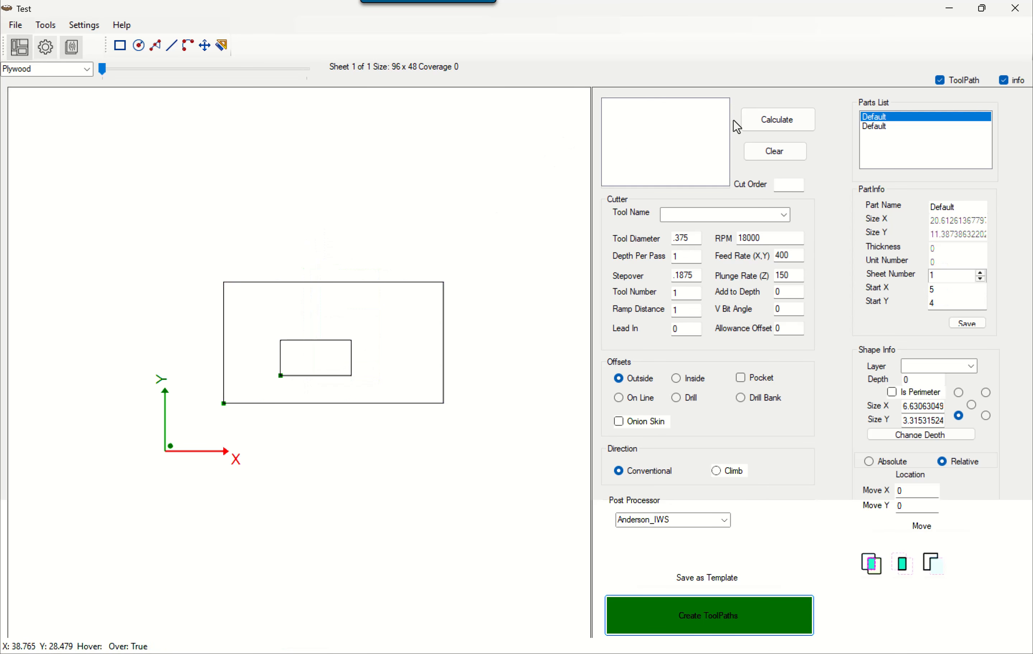
left_click(314, 363)
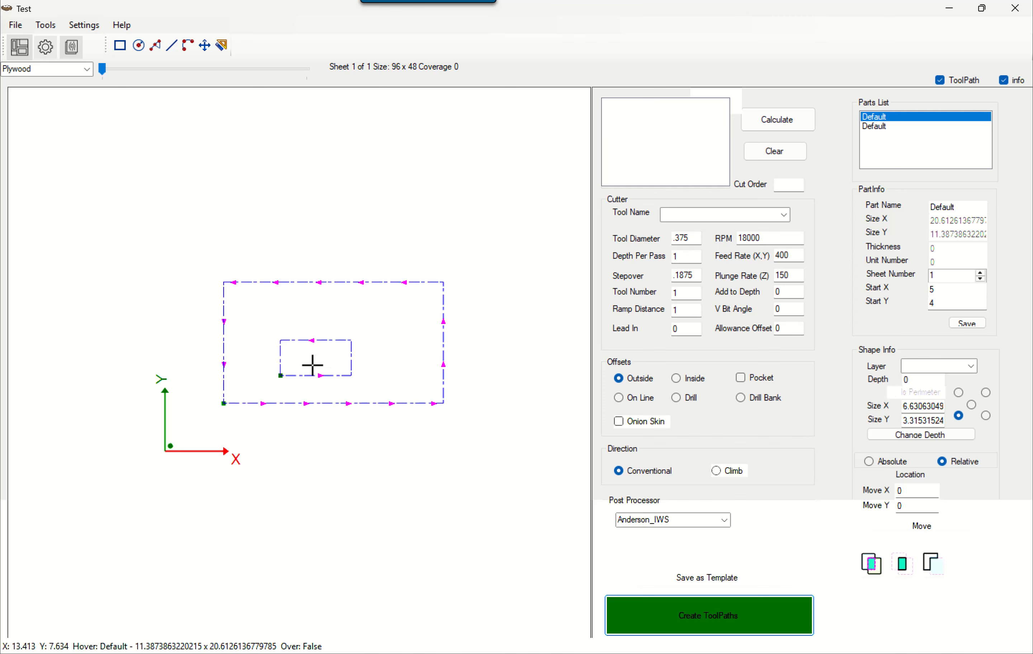
left_click_drag(320, 362, 373, 222)
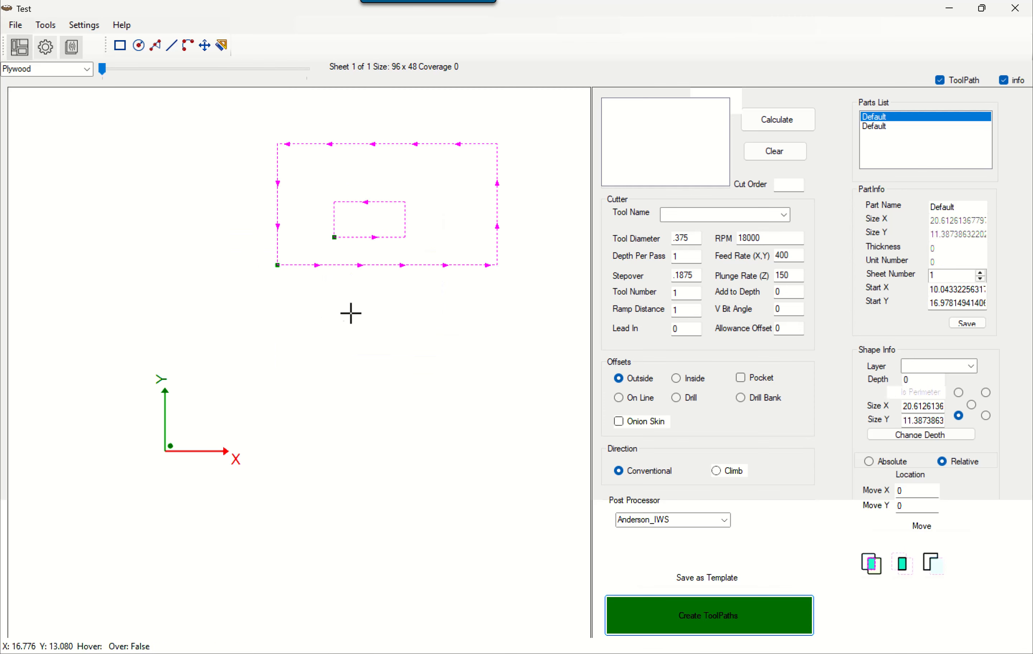
left_click(397, 225)
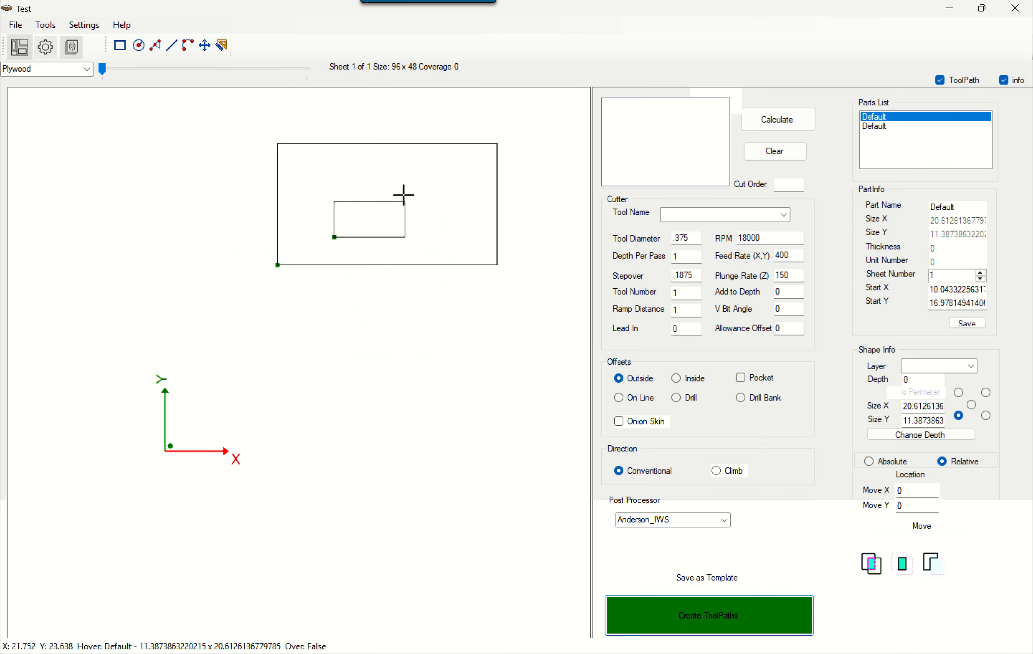
middle_click_drag(403, 196, 387, 301)
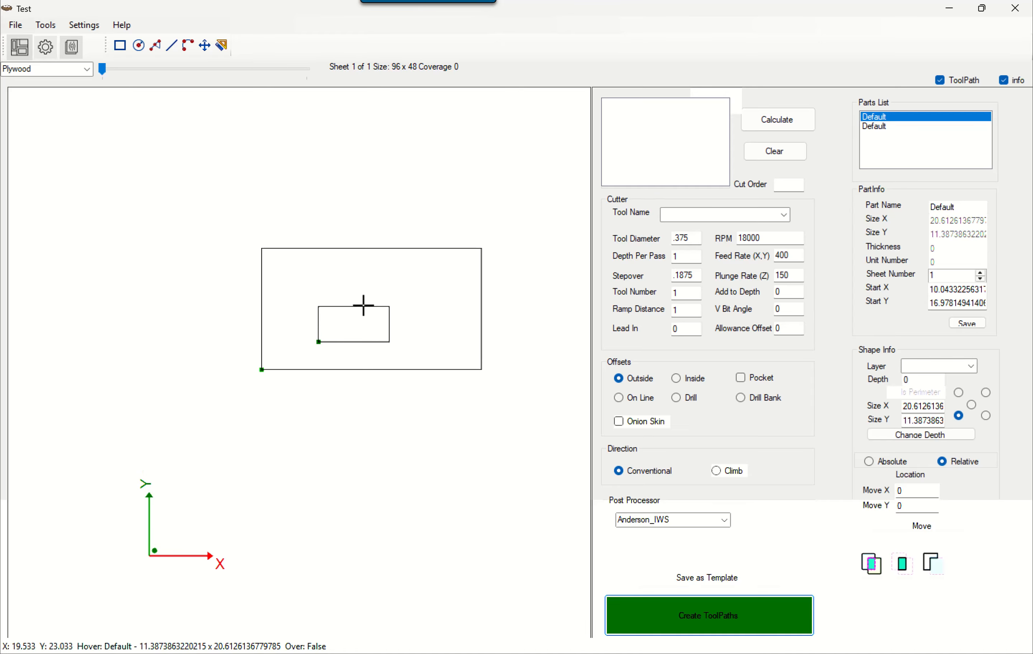
- Move only the inner rectangle so its lower-left corner snaps onto the outer rectangle's lower-left corner
left_click(364, 305)
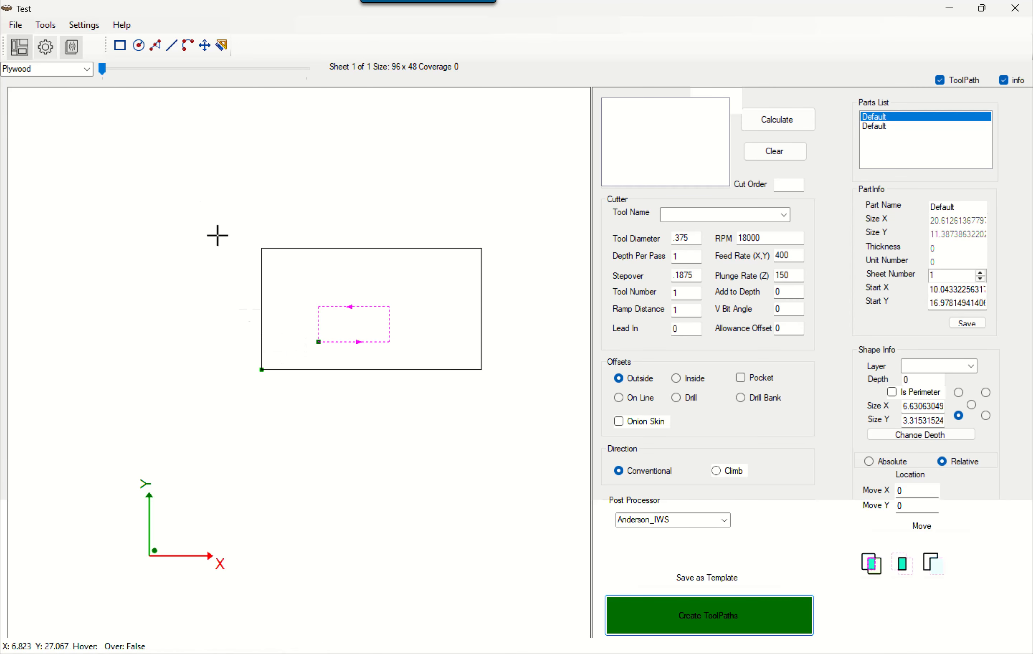
left_click(204, 51)
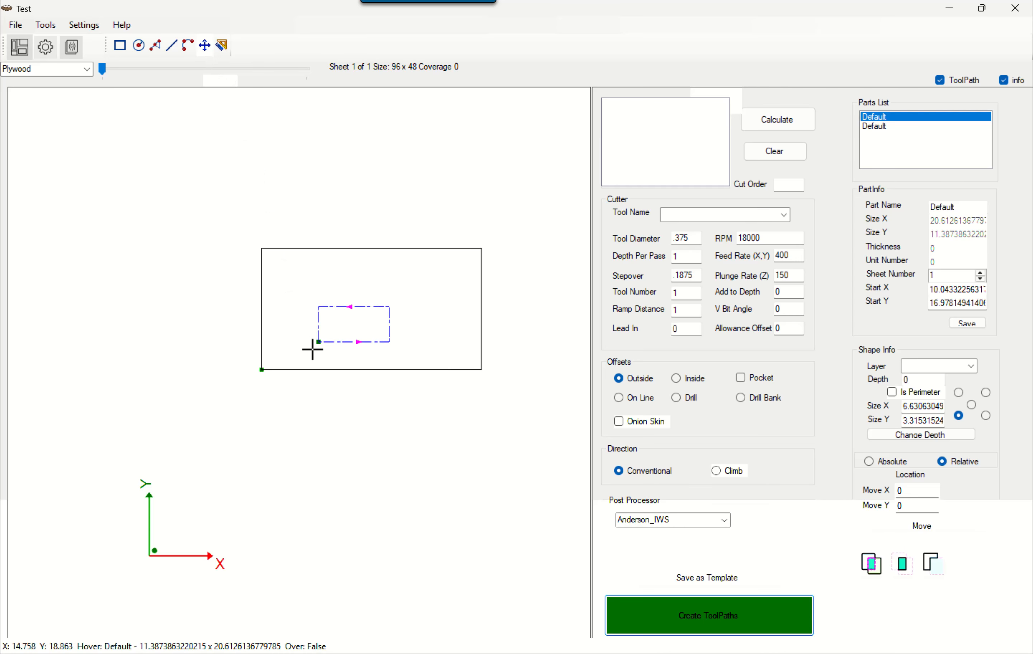
left_click_drag(318, 342, 263, 370)
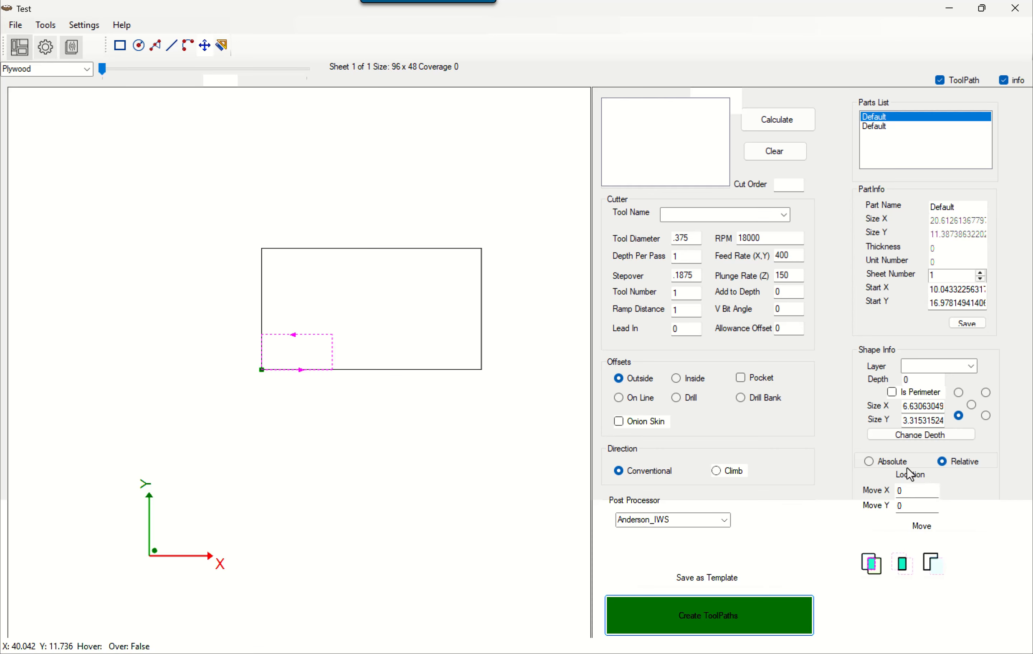
- Move the inner rectangle relative to its current position by 1 in X and 1 in Y
left_click(918, 492)
type("1")
left_click(900, 525)
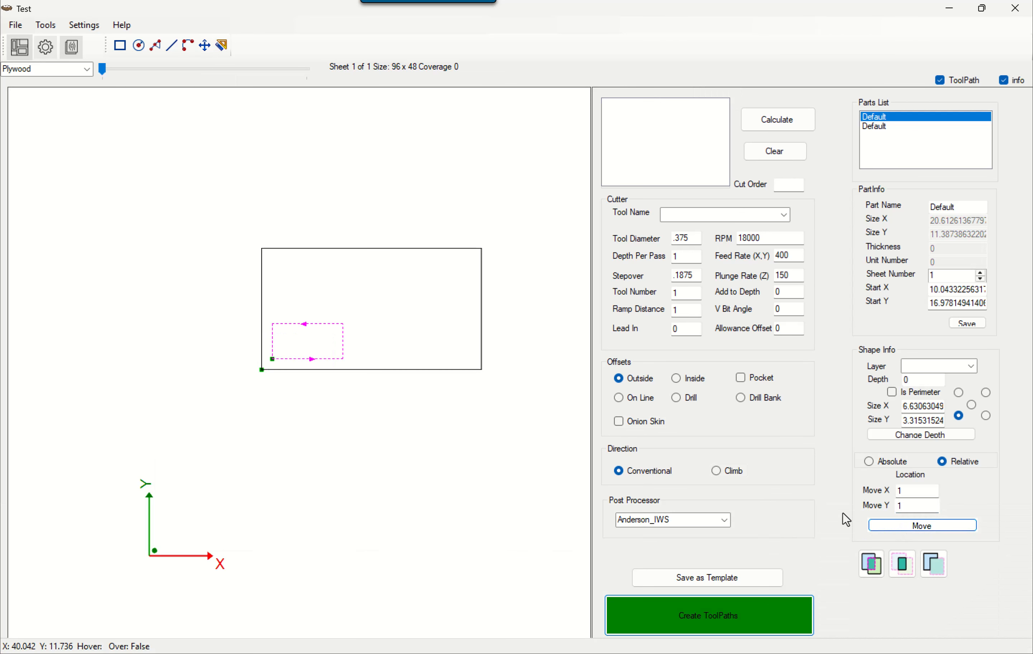
- Switch to absolute positioning, pick the outer rectangle's lower-left corner as the reference point, and reselect the inner rectangle
scroll(266, 365, "up", 3)
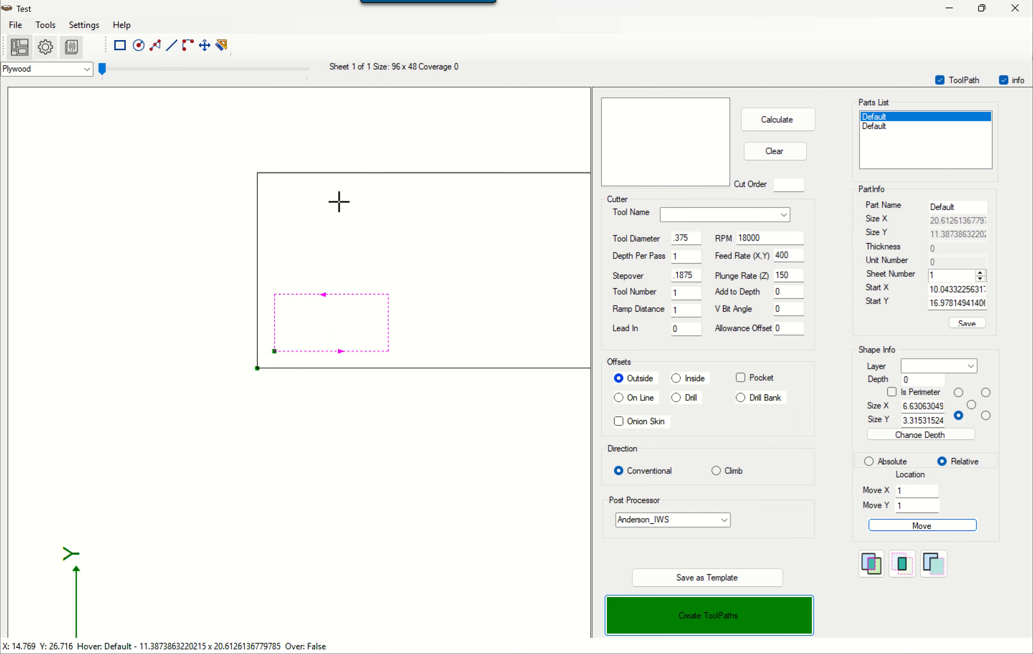
left_click(870, 461)
scroll(495, 430, "down", 3)
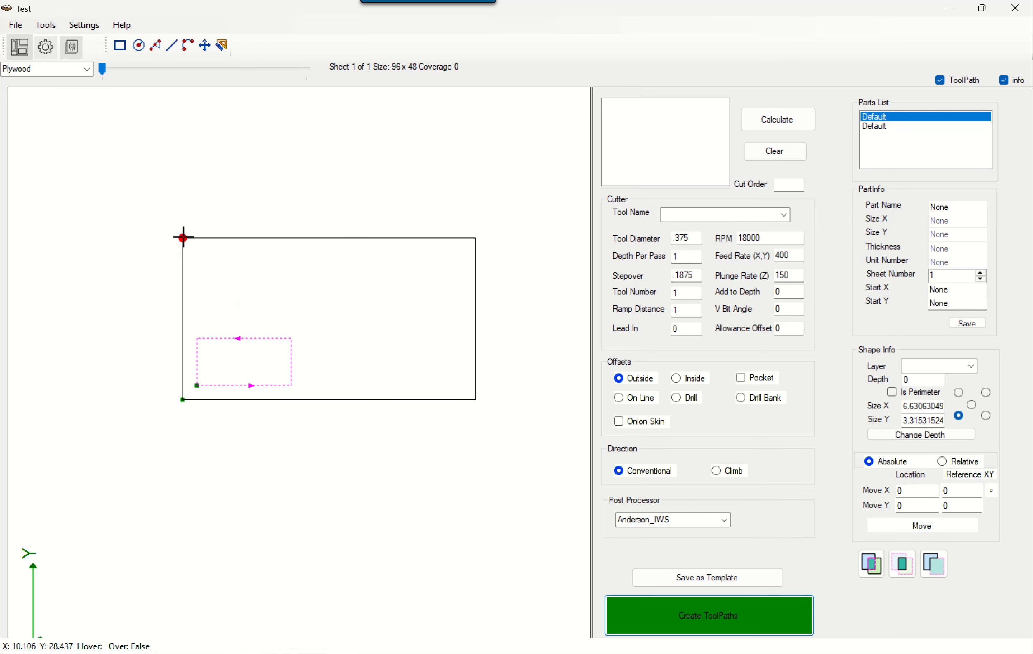
left_click(185, 403)
left_click(991, 490)
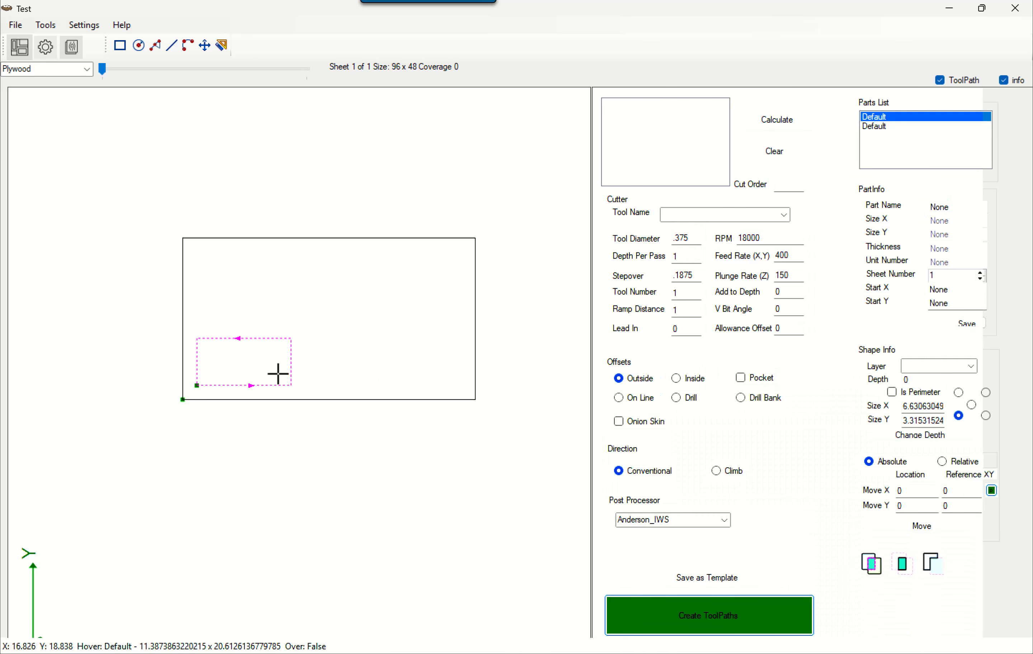
left_click(183, 401)
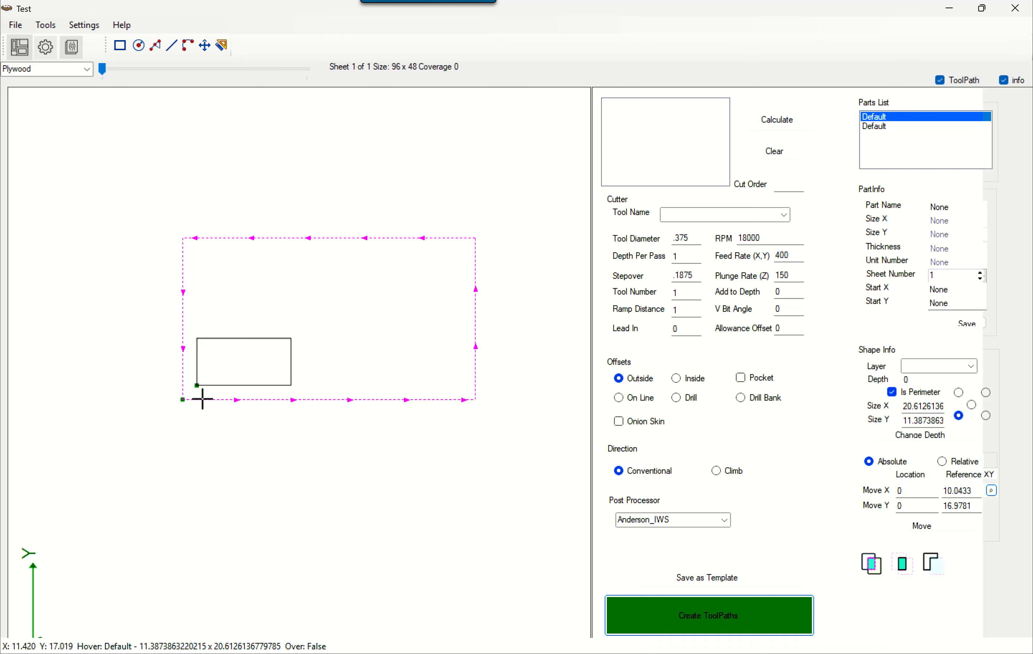
left_click(224, 386)
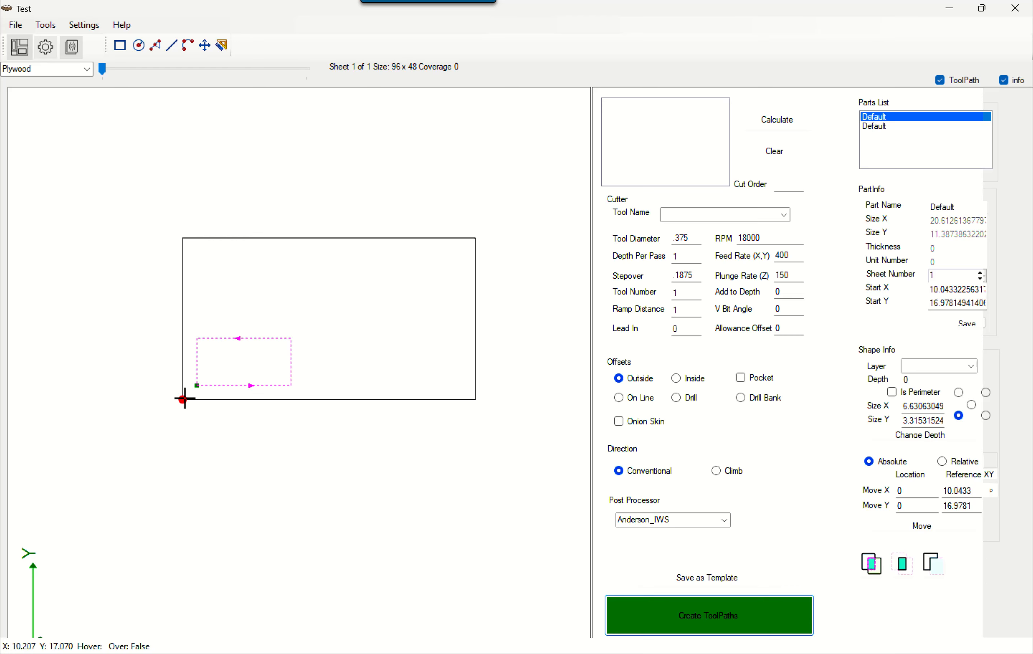
- Move the inner rectangle to the absolute location X 4, Y 4 from the picked lower-left reference corner
double_click(902, 490)
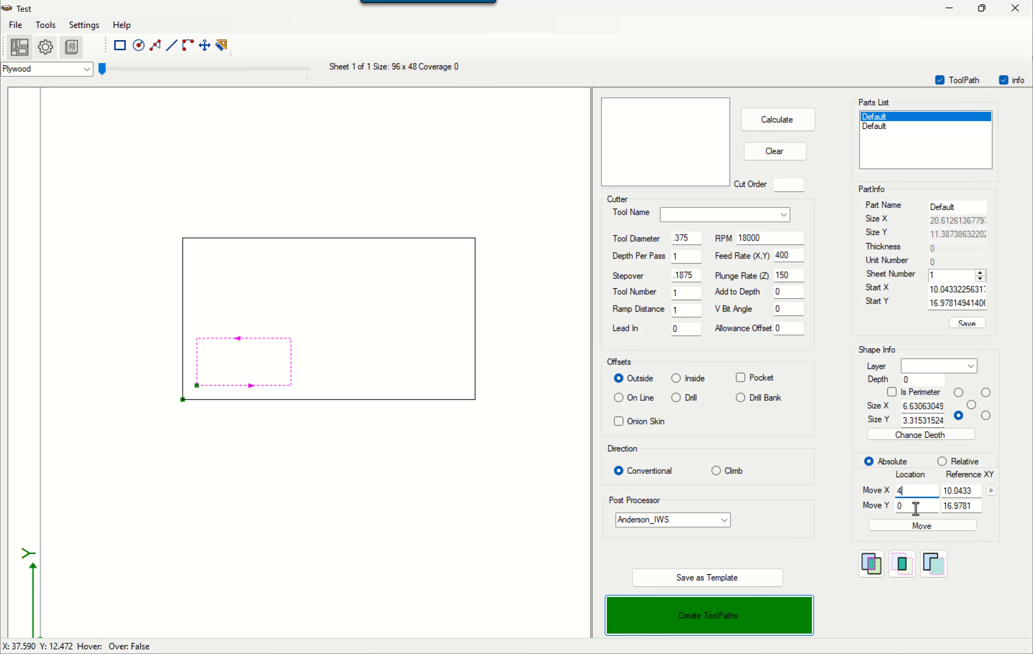
type("4")
key("Tab")
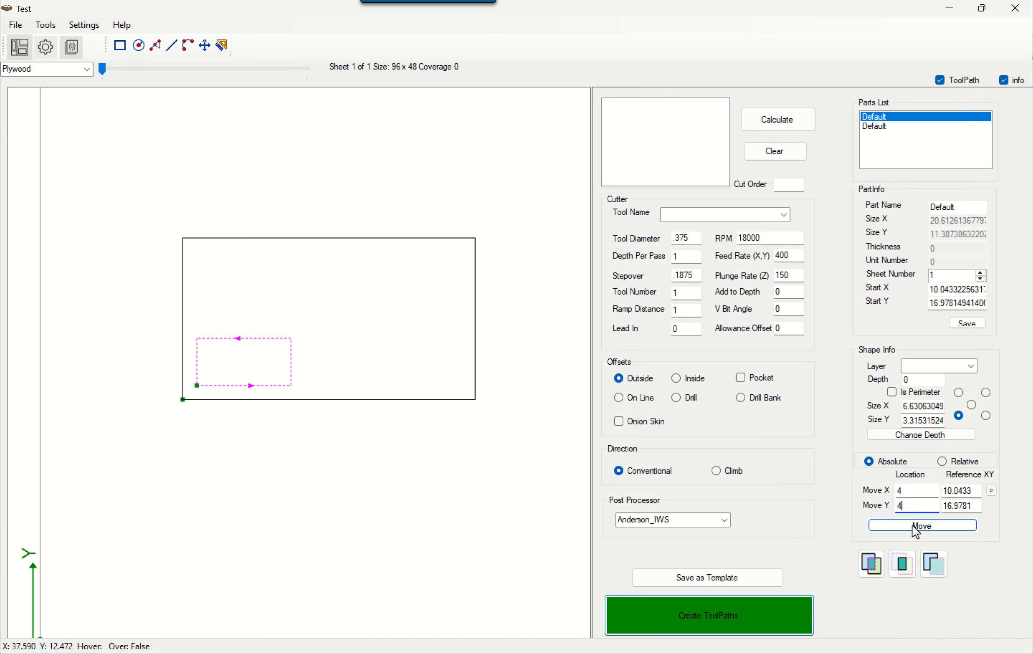
left_click(911, 525)
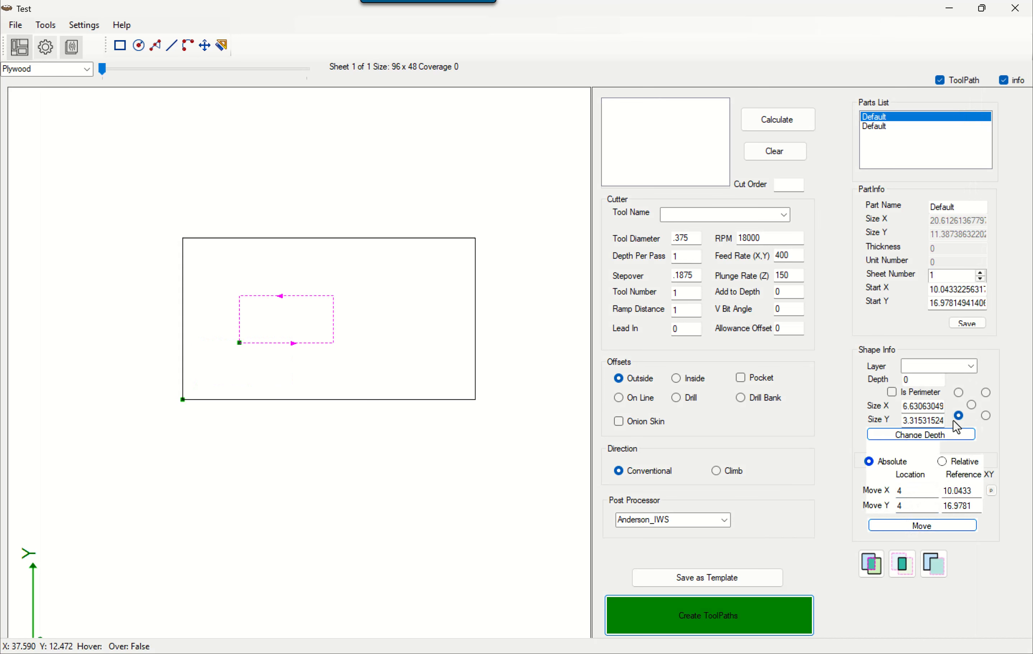
- Pick the outer rectangle's upper-left corner as the reference point and set the shape's anchor to upper-left
left_click(992, 491)
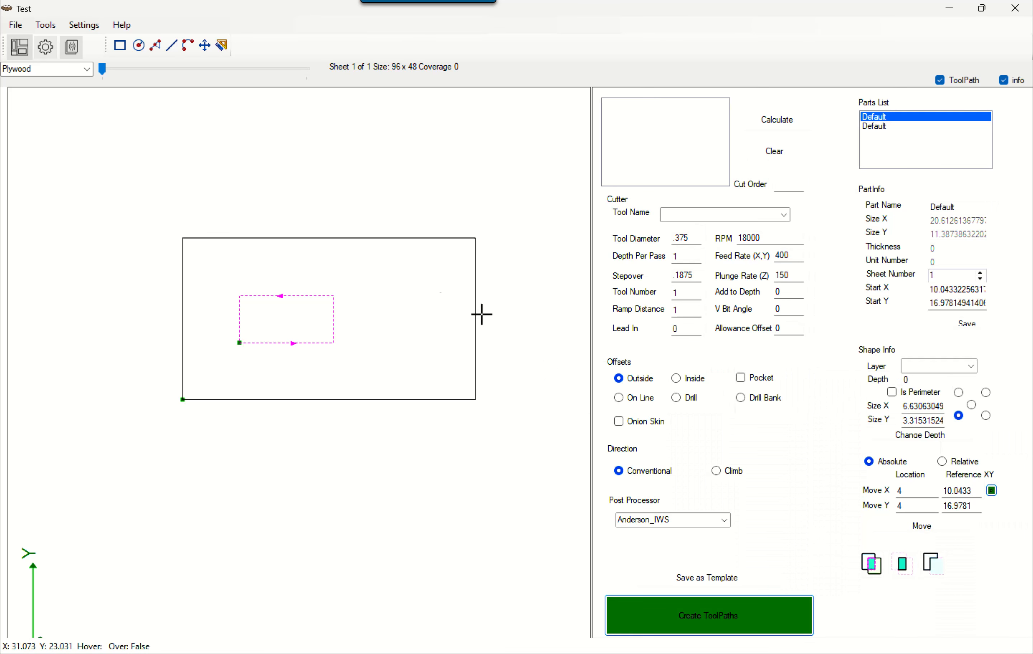
left_click(181, 238)
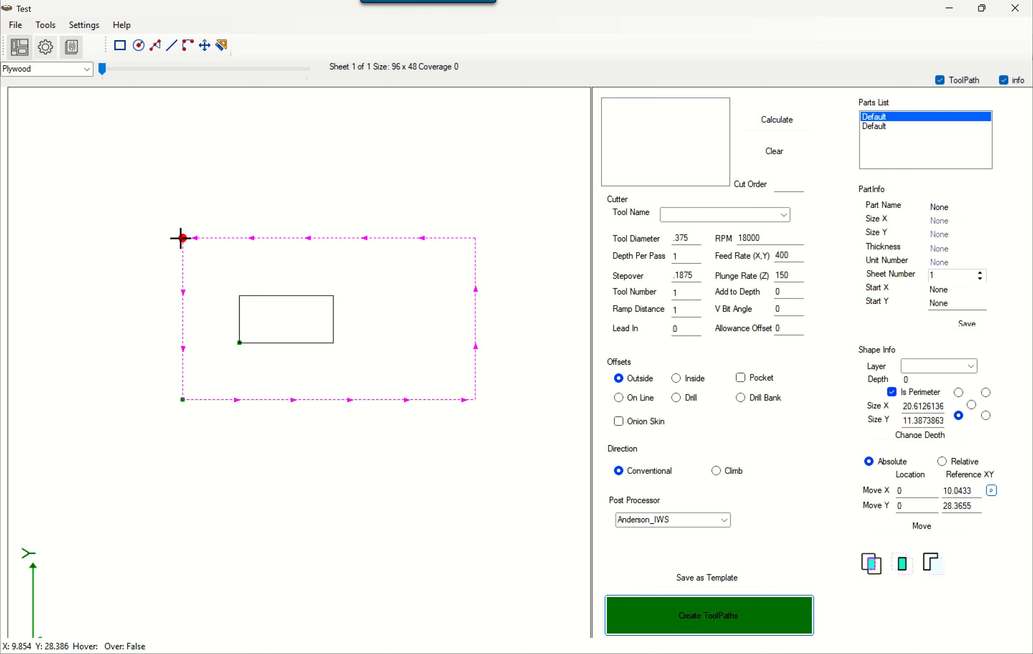
left_click(959, 393)
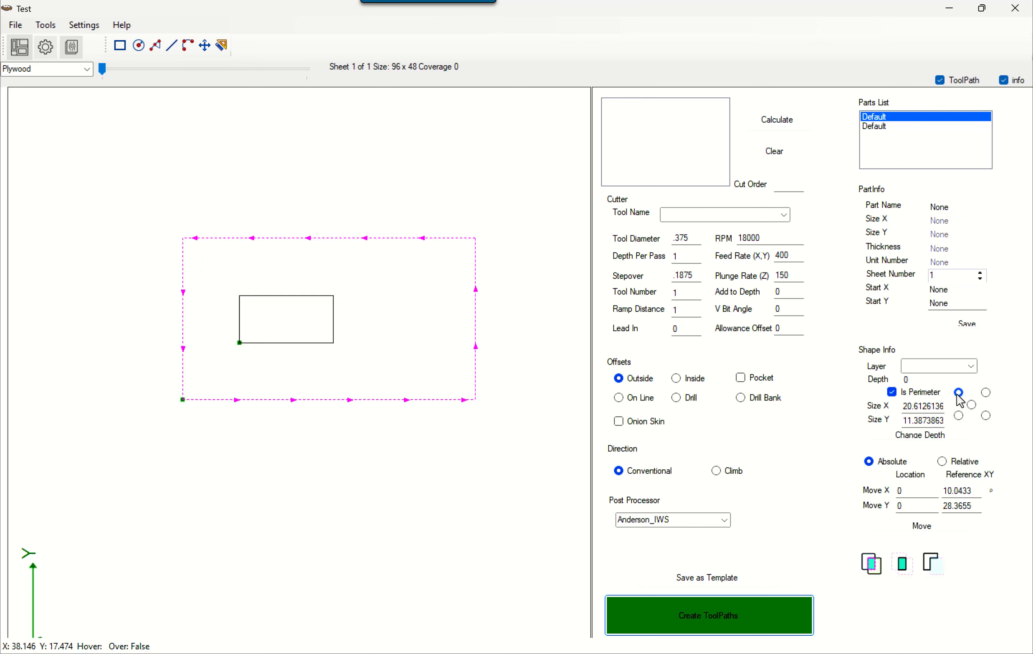
- Try to move the outer rectangle to X 1, Y 1 from the reference point, and undo the move
double_click(909, 488)
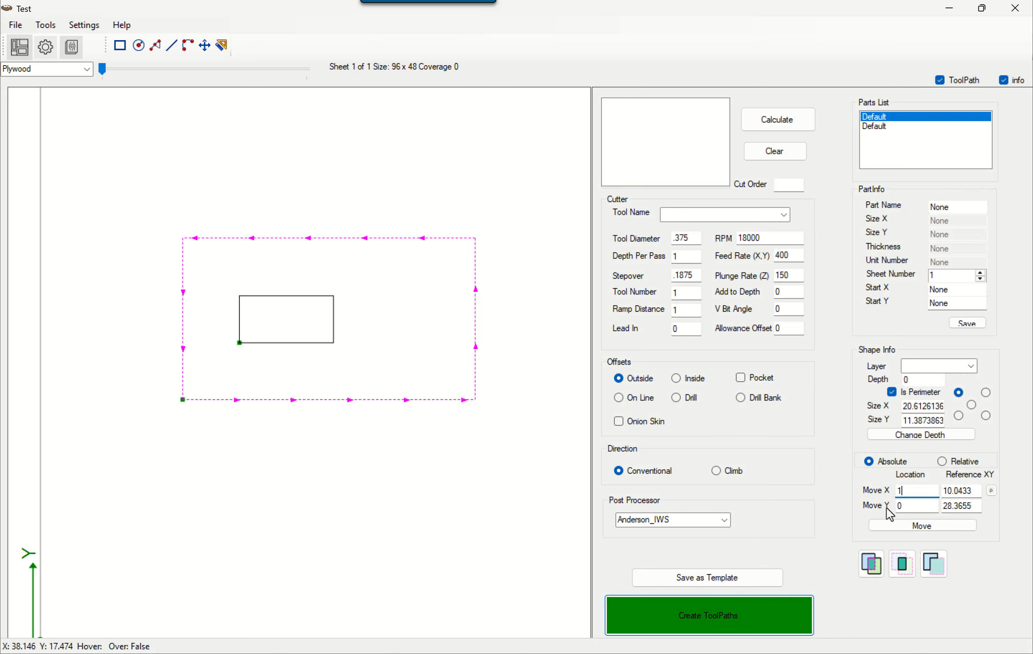
type("1")
double_click(900, 506)
type("1")
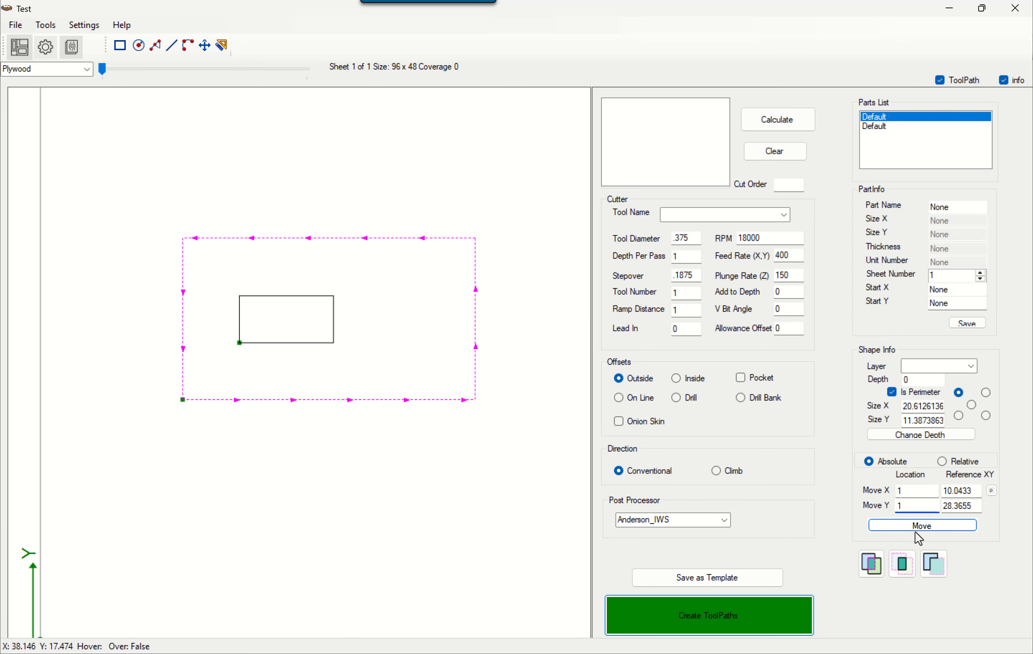
left_click(918, 528)
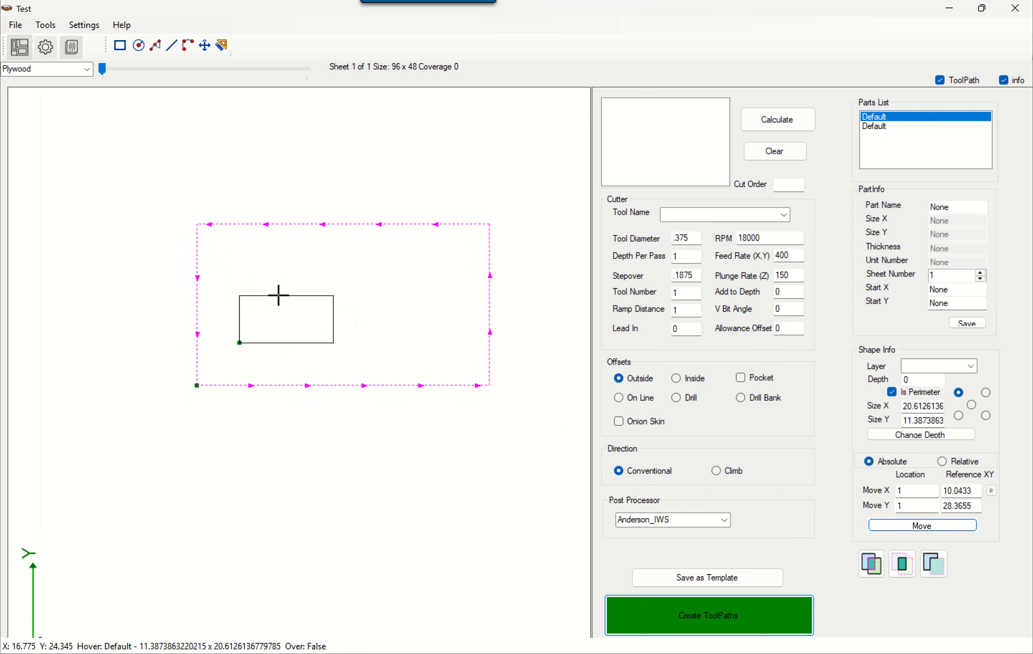
key("ctrl+z")
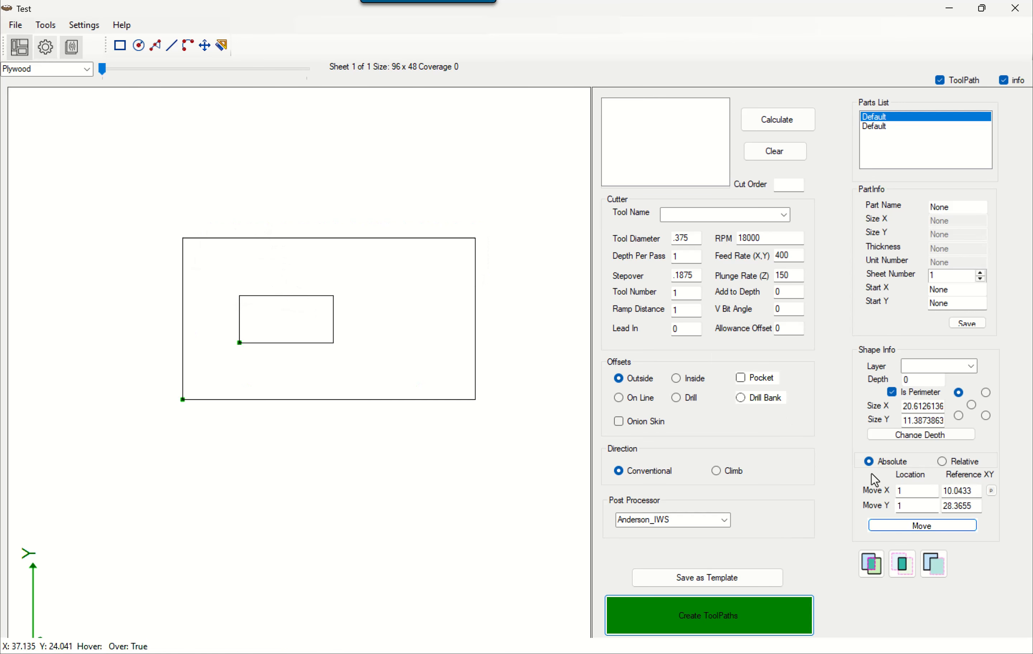
- Pick the outer rectangle's upper-left corner as the reference point again and select the inner rectangle
left_click(289, 342)
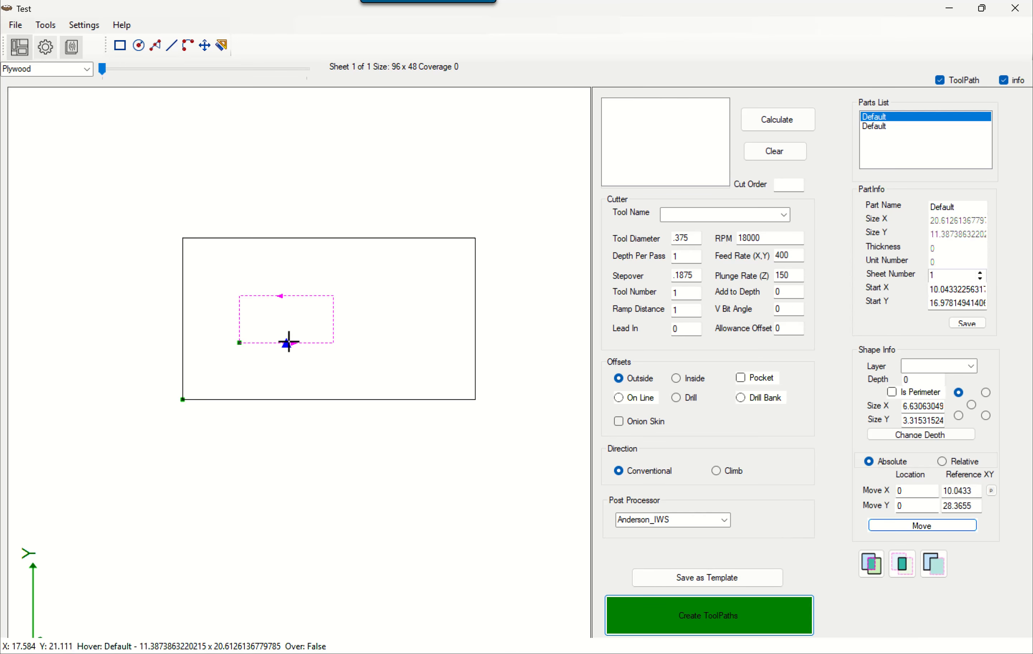
left_click(991, 491)
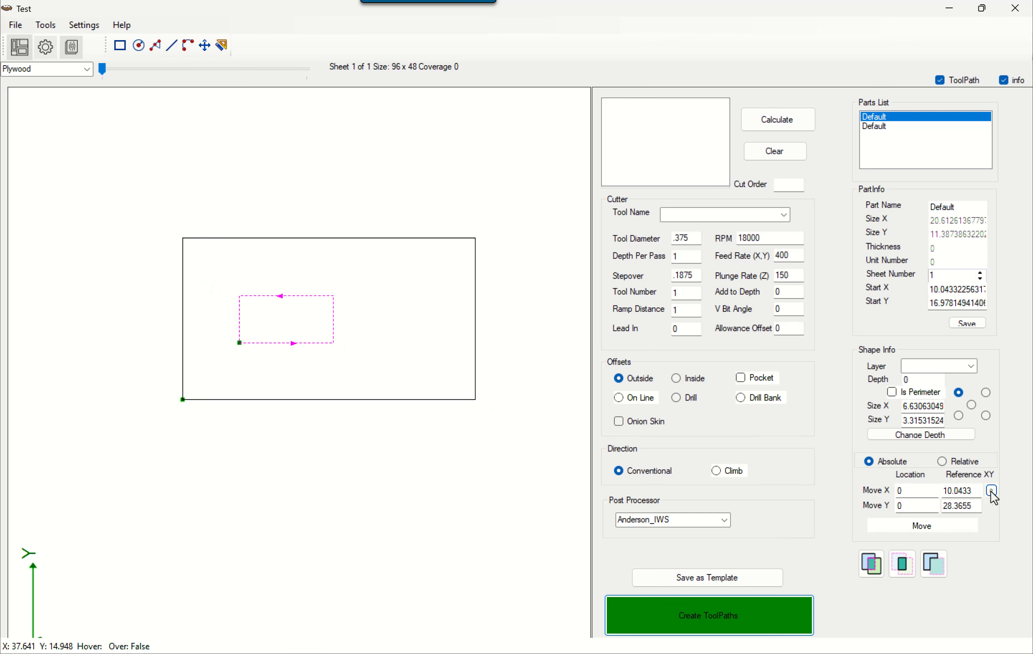
left_click(183, 238)
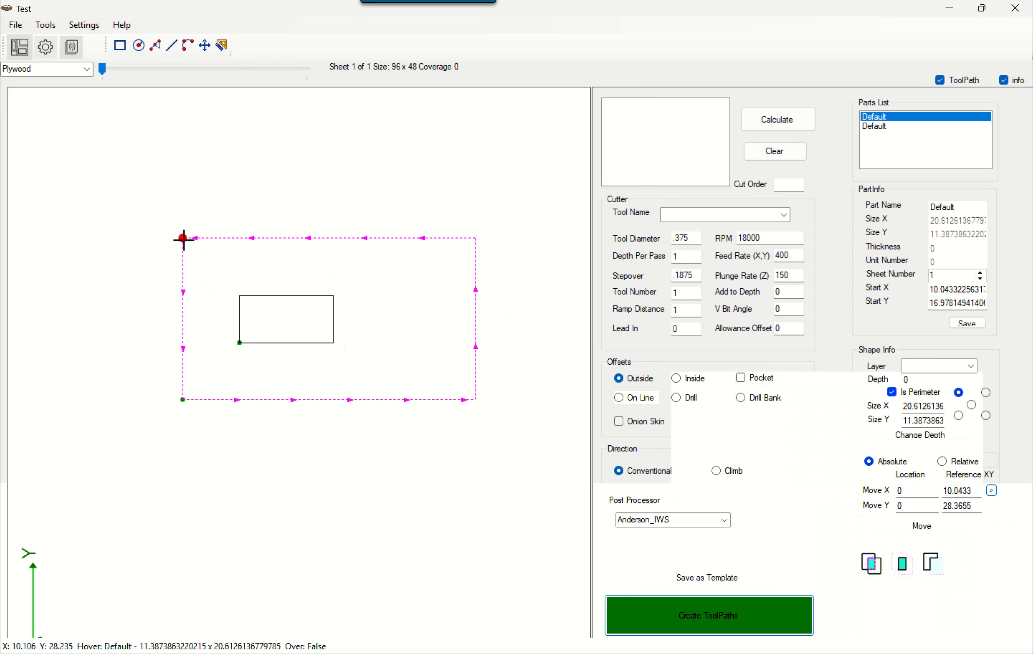
left_click(273, 297)
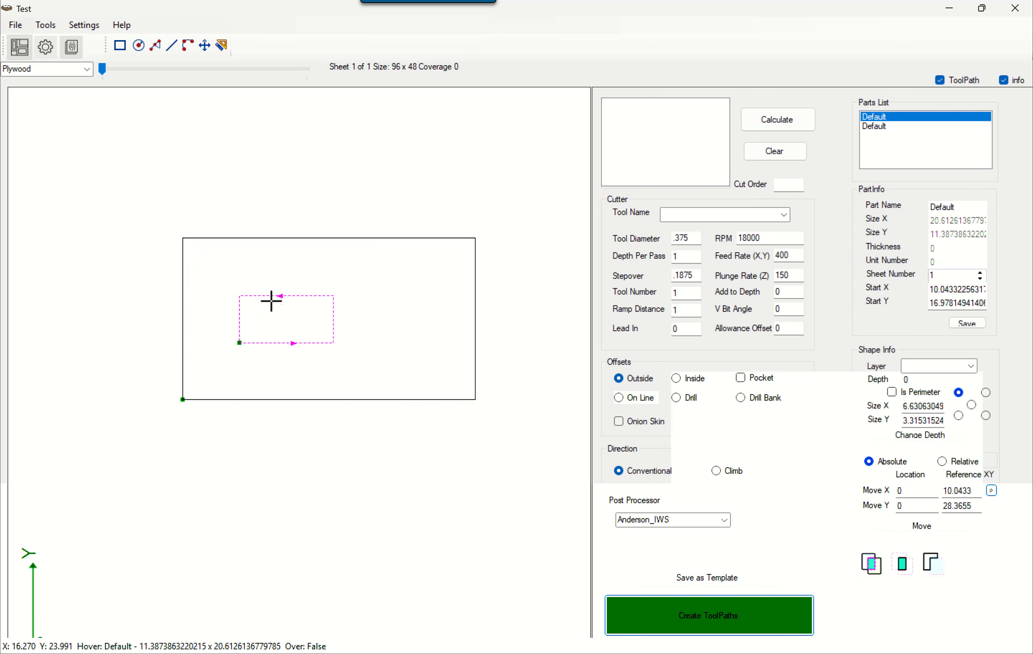
- Move the inner rectangle's upper-left corner to the absolute location X 1, Y 1 from the reference corner
left_click(905, 490)
type("1")
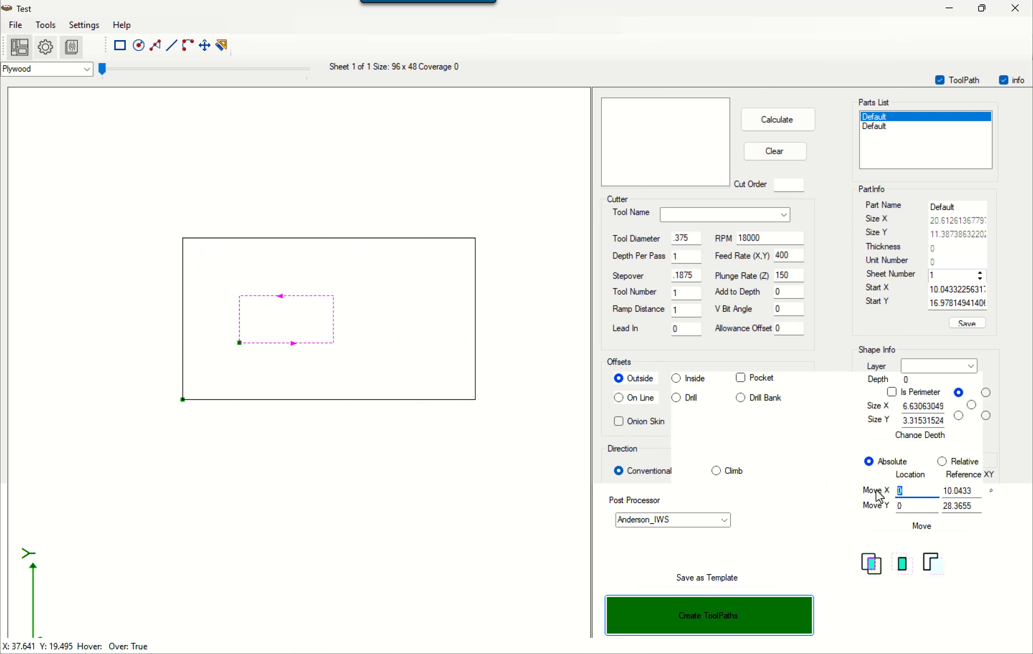
double_click(903, 507)
type("1")
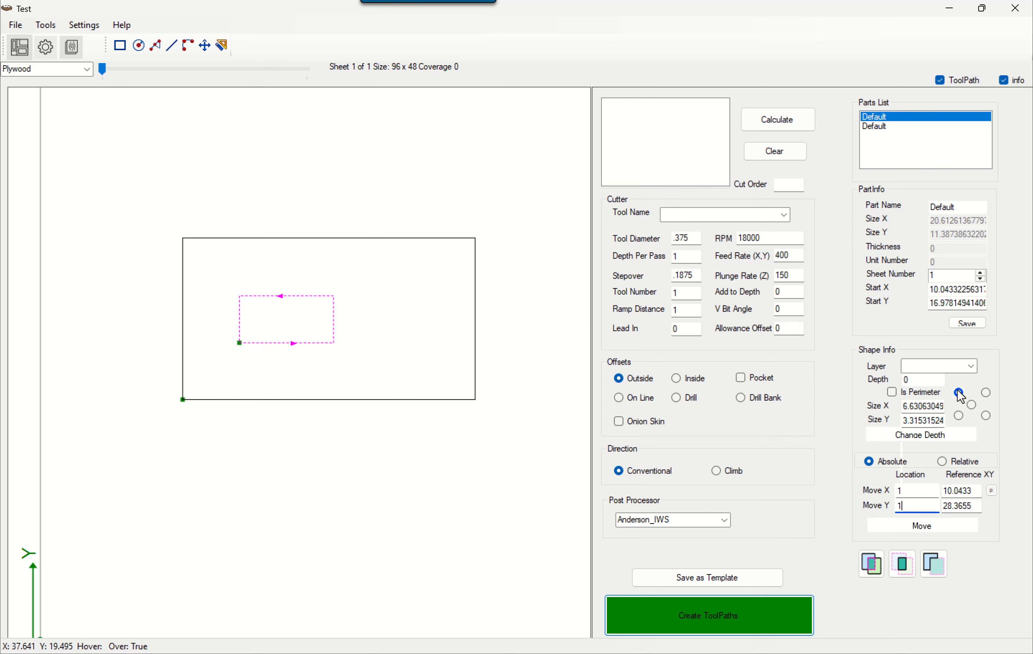
left_click(924, 527)
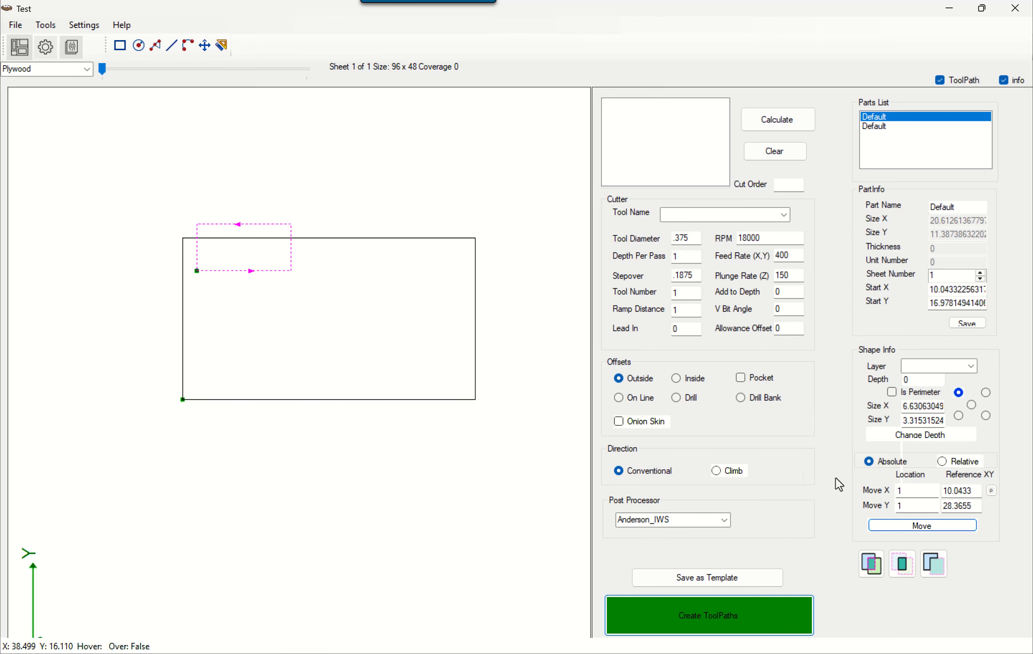
- Change the Y location to -1 and move the inner rectangle inside the outer rectangle's upper-left corner
left_click(898, 505)
type("-")
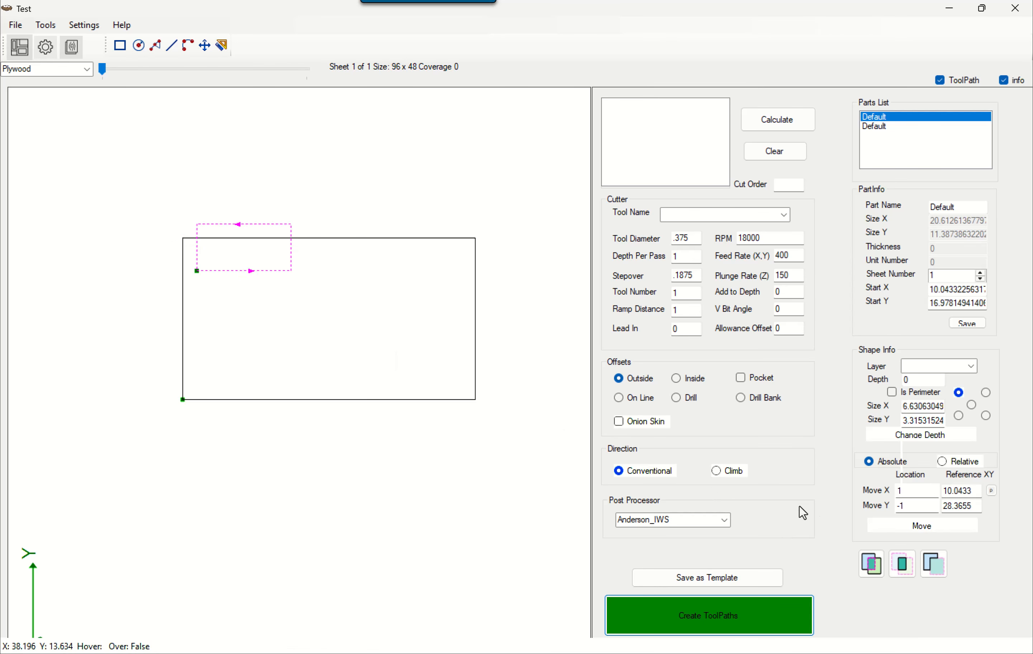
left_click(902, 526)
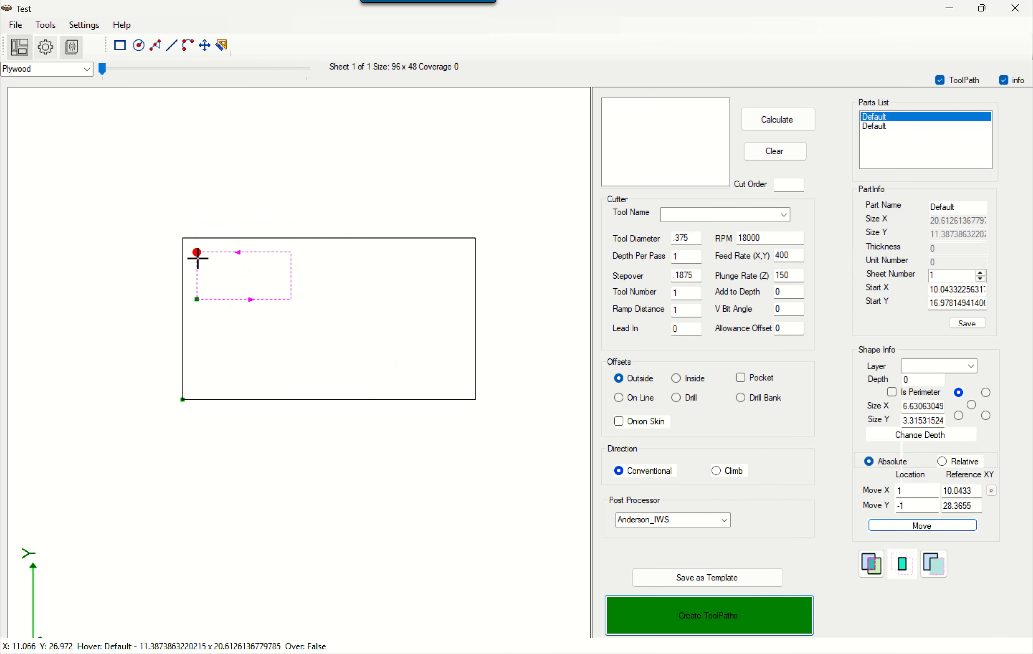